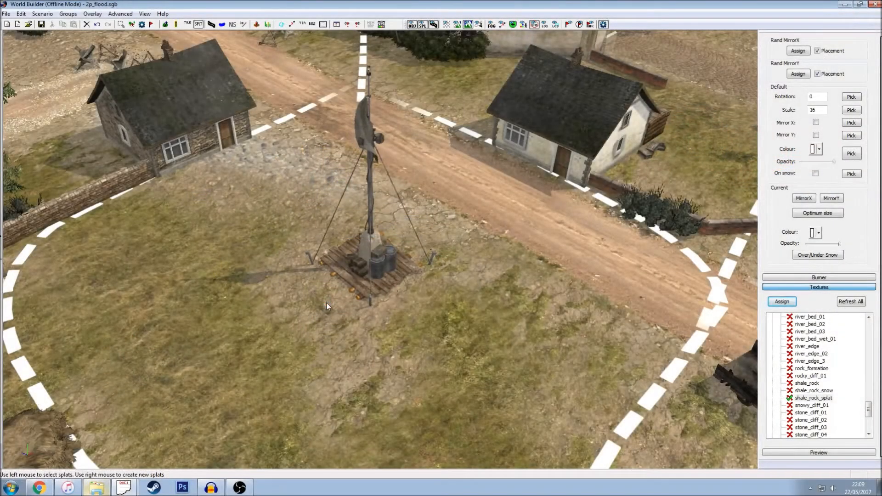
Step: Regenerate the impass data only and show the impass overlay around the central tower and the two cottages
{"action": "scroll", "coordinate": [326, 302], "scroll_direction": "up", "scroll_amount": 1}
{"action": "scroll", "coordinate": [488, 313], "scroll_direction": "down", "scroll_amount": 3}
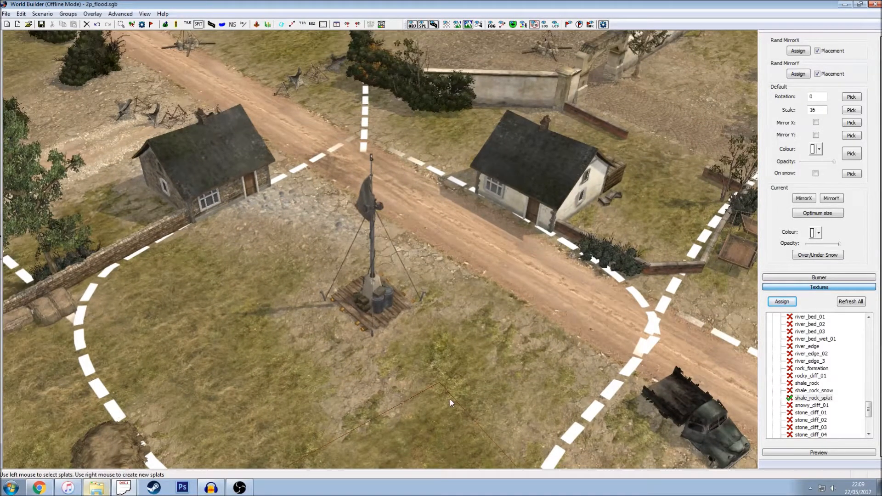
{"action": "scroll", "coordinate": [450, 399], "scroll_direction": "up", "scroll_amount": 3}
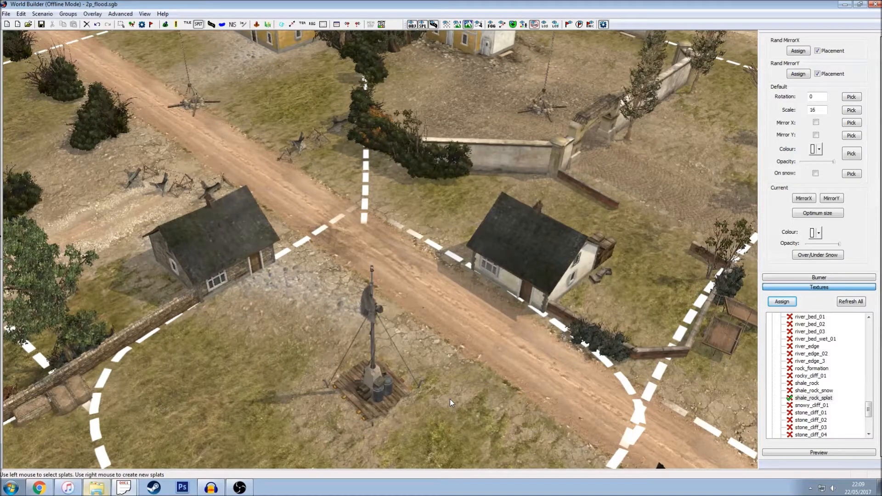
{"action": "key", "text": "Down"}
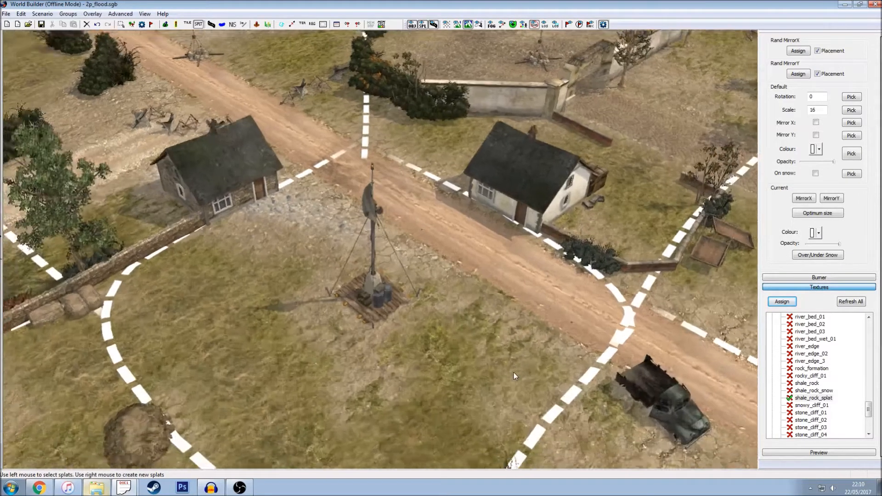
{"action": "scroll", "coordinate": [395, 238], "scroll_direction": "up", "scroll_amount": 3}
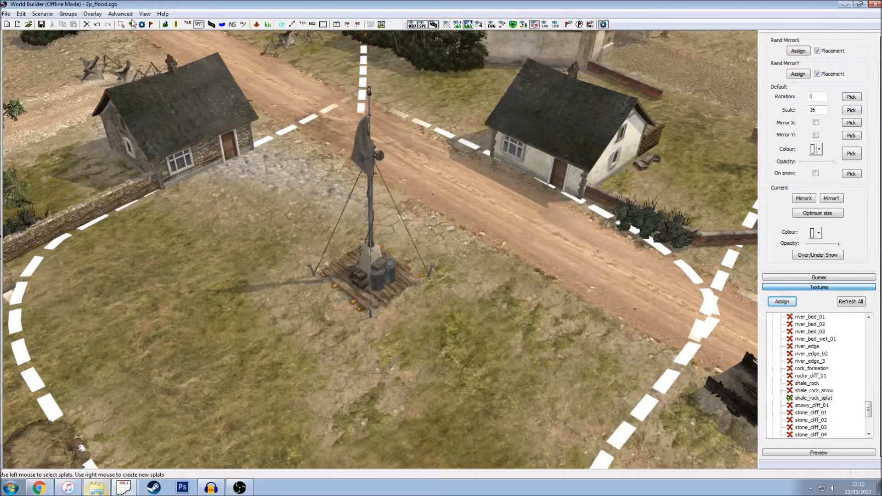
{"action": "left_click", "coordinate": [104, 15]}
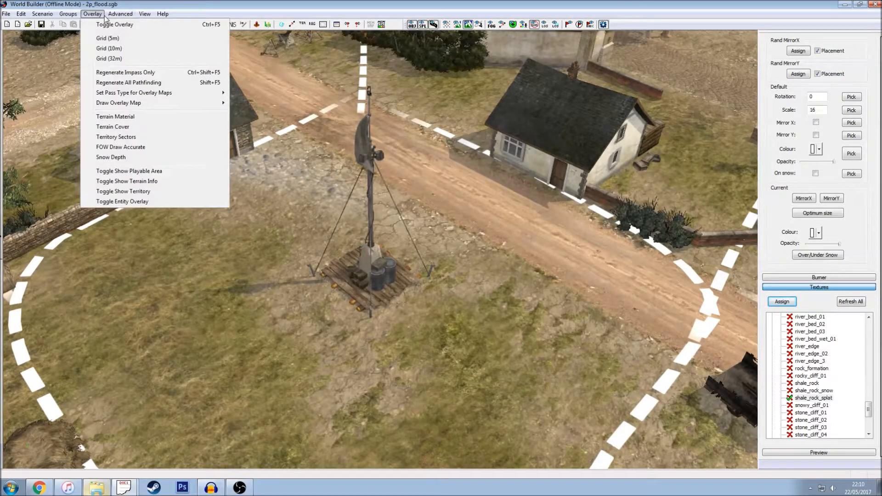
{"action": "left_click", "coordinate": [133, 76]}
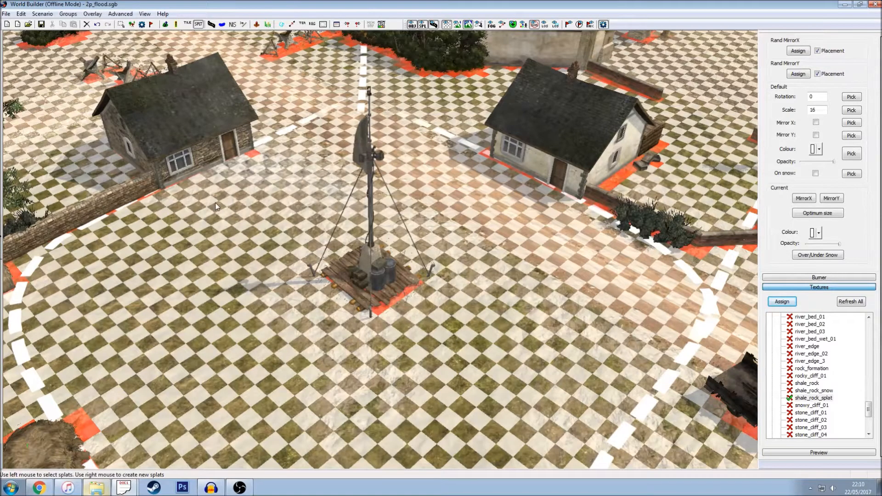
Step: Examine the impassable tiles around the hedge, stone walls, archway, tombs and the cottage by the road
{"action": "key", "text": "Up"}
{"action": "key", "text": "Up"}
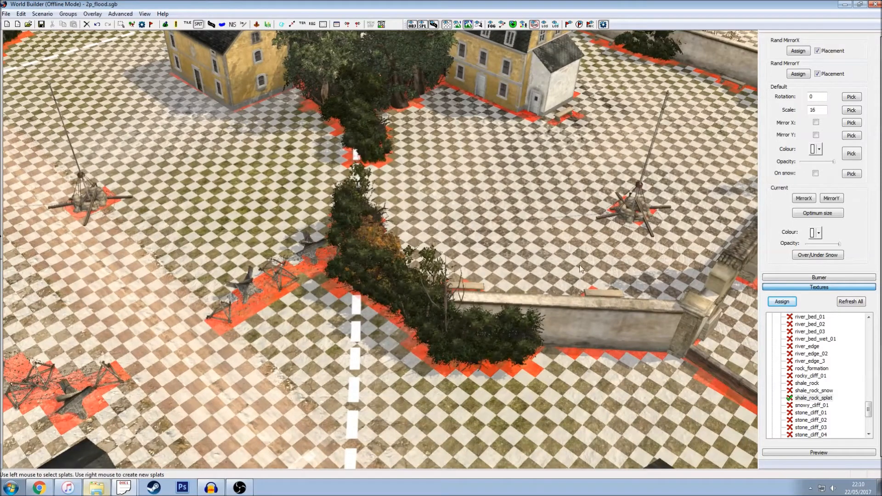
{"action": "key", "text": "Right"}
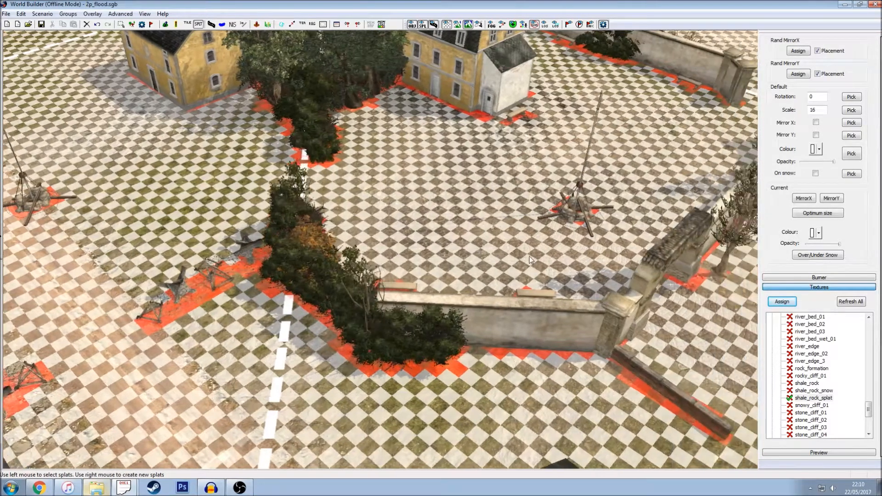
{"action": "key", "text": "Down"}
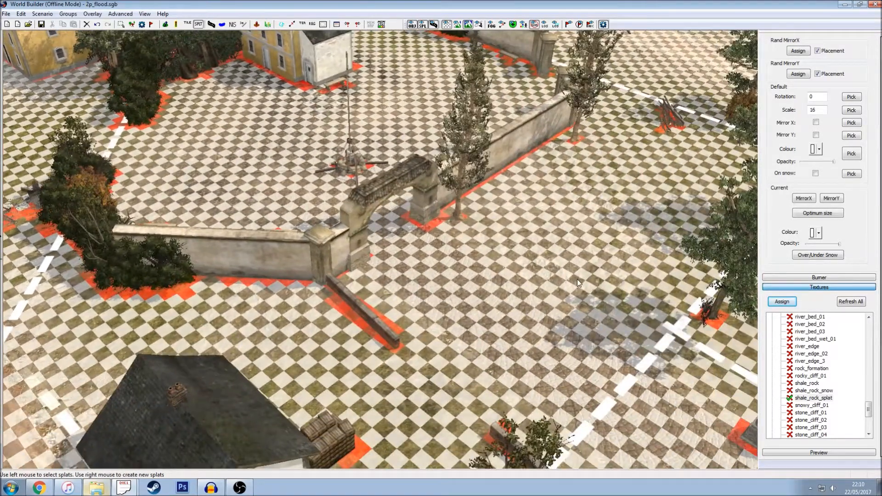
{"action": "key", "text": "Up"}
{"action": "key", "text": "Right"}
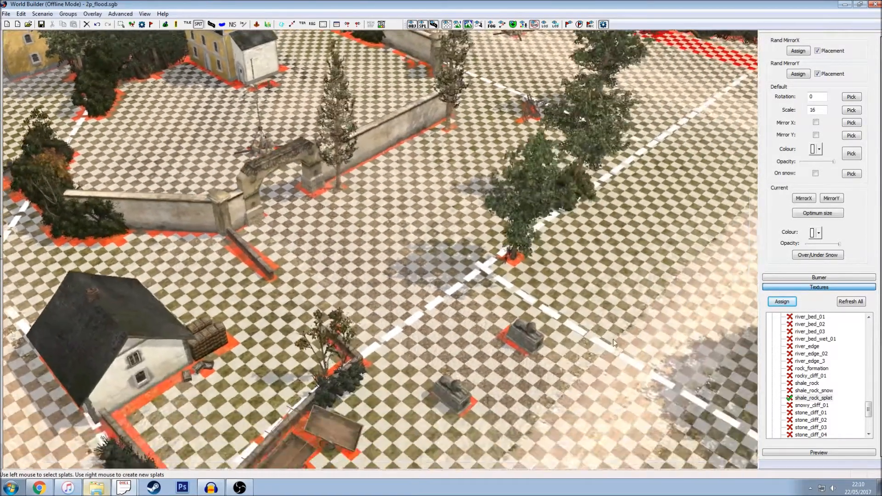
{"action": "key", "text": "Down"}
{"action": "key", "text": "Left"}
{"action": "key", "text": "Left"}
{"action": "key", "text": "Up"}
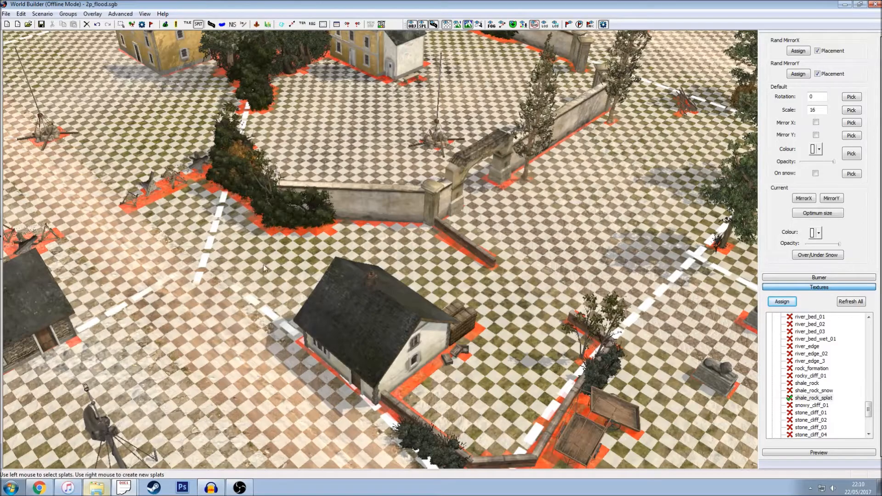
Step: Examine the impassable tiles around the yellow houses, roadside bushes and tank traps, then around the central tower
{"action": "key", "text": "Up"}
{"action": "key", "text": "Left"}
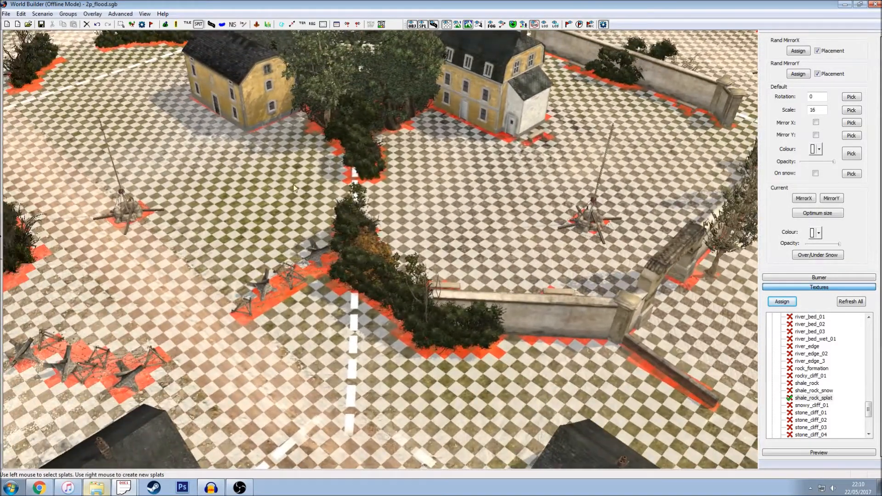
{"action": "key", "text": "Left"}
{"action": "key", "text": "Down"}
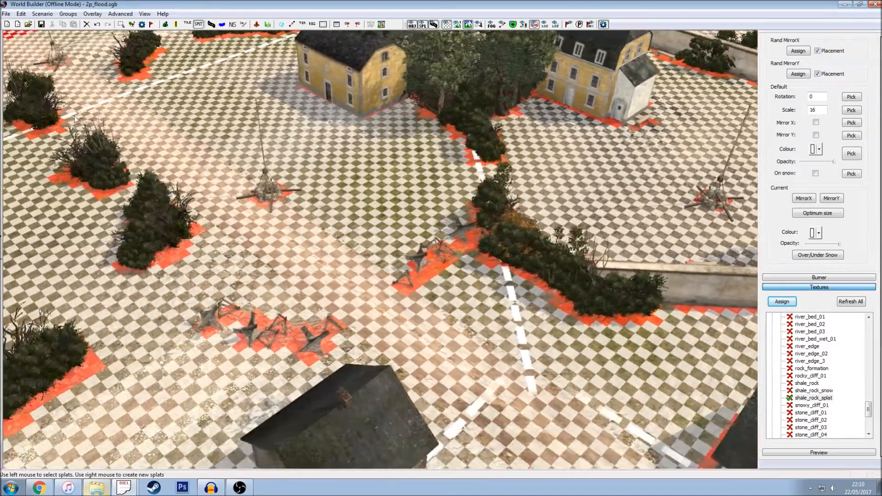
{"action": "key", "text": "Right"}
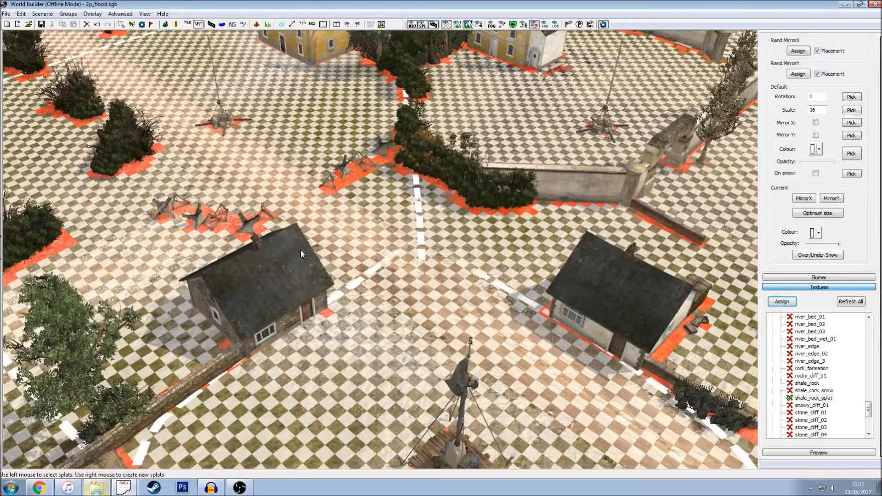
{"action": "key", "text": "Right"}
{"action": "key", "text": "Left"}
{"action": "key", "text": "Down"}
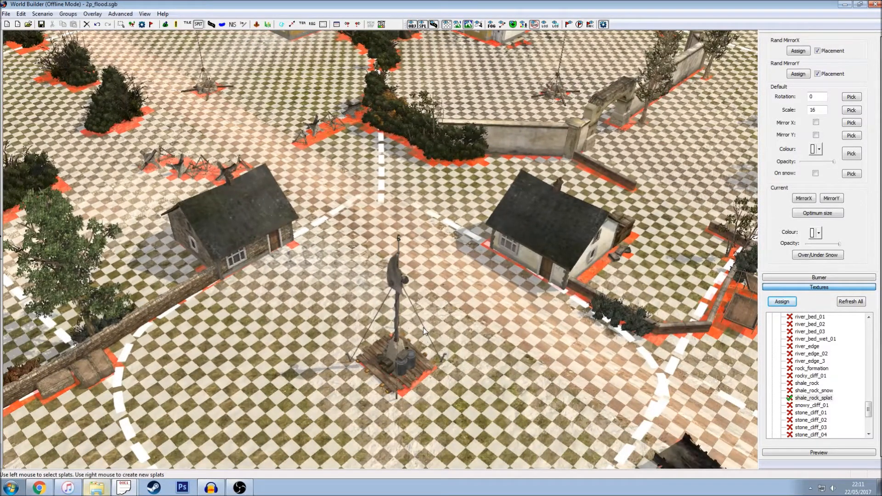
Step: Set the pass type for the overlay maps to Light Crusher
{"action": "left_click", "coordinate": [96, 15]}
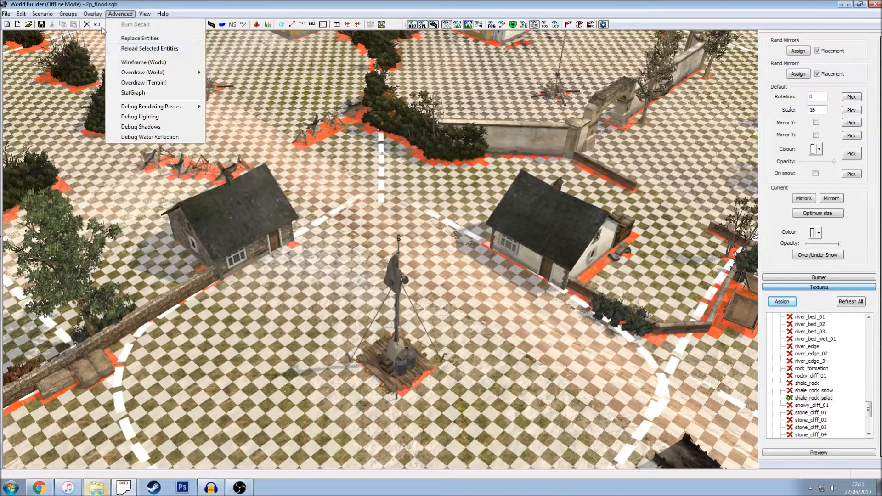
{"action": "mouse_move", "coordinate": [124, 96]}
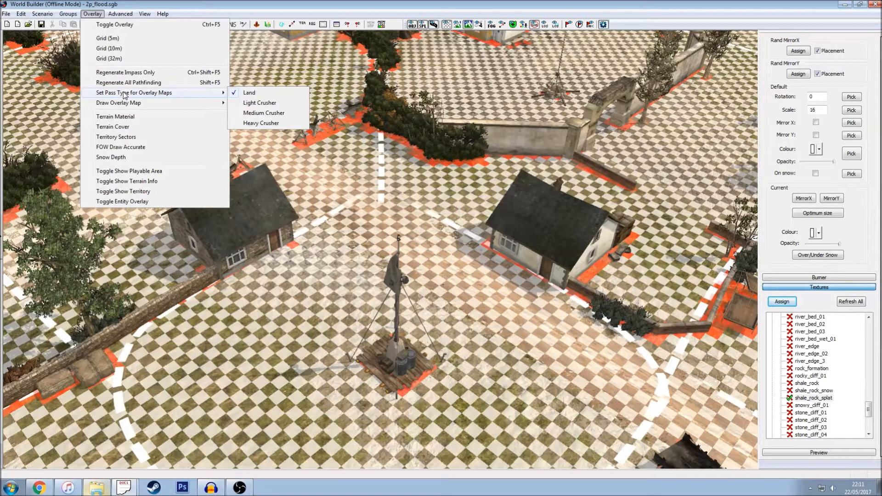
{"action": "left_click", "coordinate": [276, 103]}
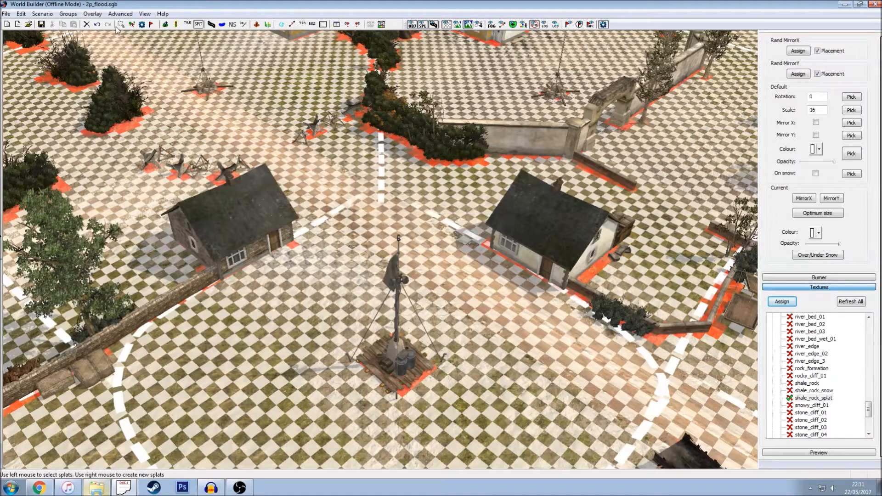
Step: Inspect which tank traps, low walls, carts and vehicles block a light crusher
{"action": "scroll", "coordinate": [306, 181], "scroll_direction": "up", "scroll_amount": 5}
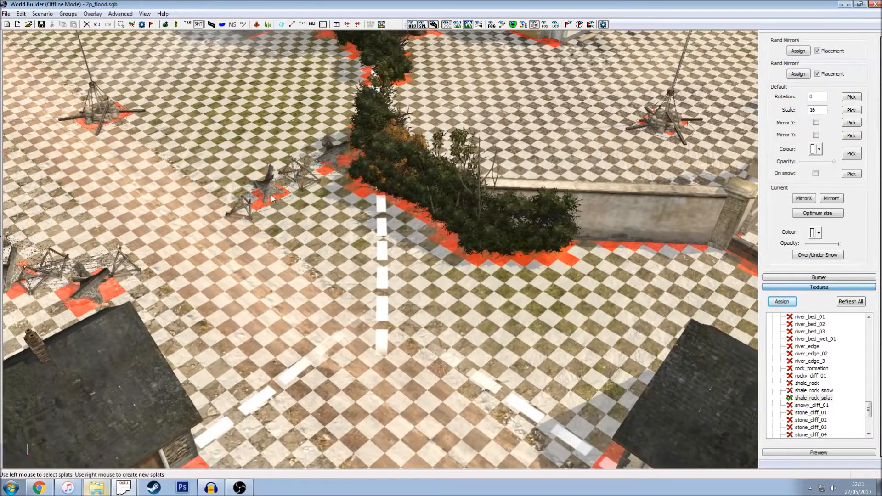
{"action": "key", "text": "Left"}
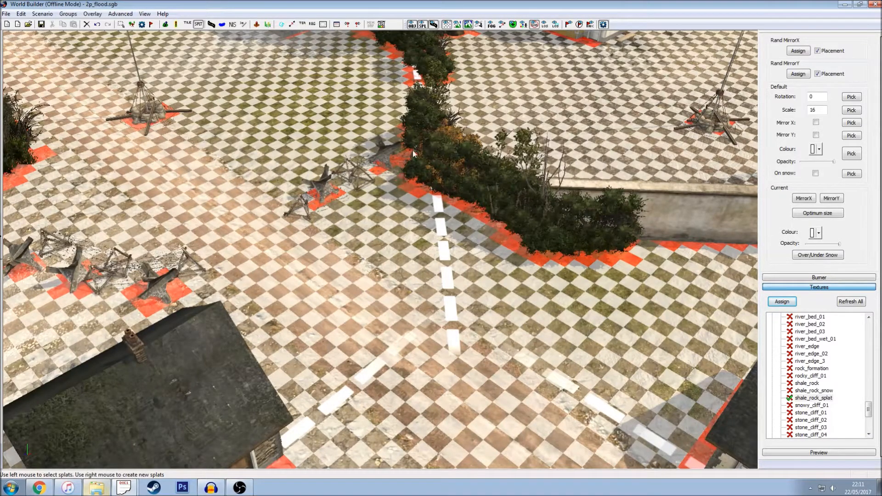
{"action": "scroll", "coordinate": [417, 192], "scroll_direction": "down", "scroll_amount": 5}
{"action": "key", "text": "Right"}
{"action": "key", "text": "Down"}
{"action": "scroll", "coordinate": [407, 217], "scroll_direction": "up", "scroll_amount": 3}
{"action": "key", "text": "Right"}
{"action": "key", "text": "Down"}
{"action": "middle_click_drag", "start_coordinate": [448, 244], "coordinate": [570, 258]}
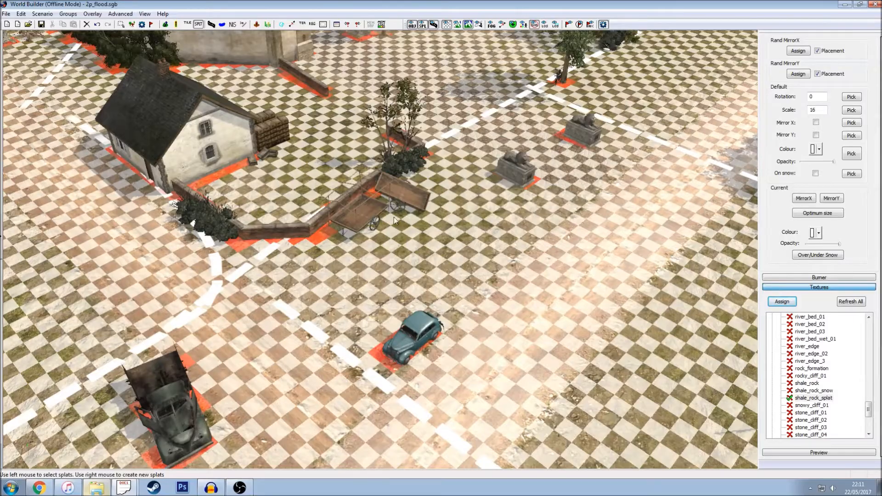
Step: Inspect light crusher passability along the wooden fences, haystacks and hedges south of the central tower
{"action": "scroll", "coordinate": [460, 257], "scroll_direction": "down", "scroll_amount": 5}
{"action": "key", "text": "Down"}
{"action": "scroll", "coordinate": [459, 258], "scroll_direction": "up", "scroll_amount": 3}
{"action": "middle_click_drag", "start_coordinate": [460, 258], "coordinate": [404, 200]}
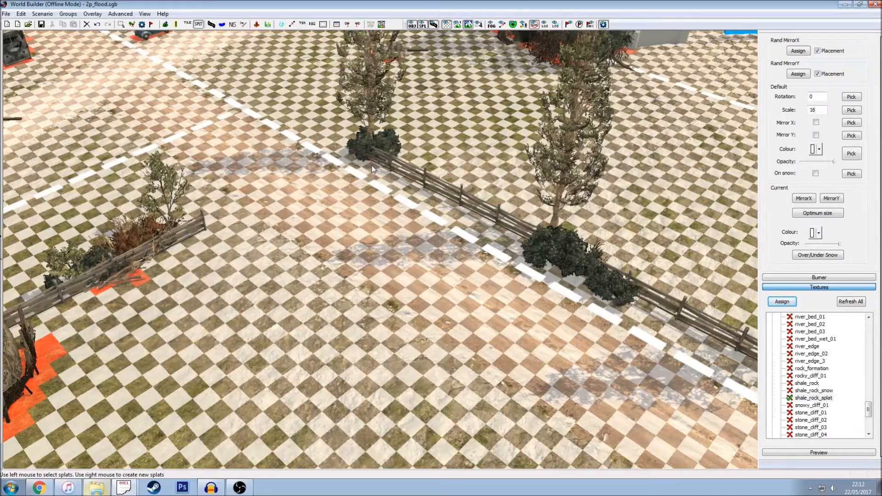
{"action": "scroll", "coordinate": [374, 168], "scroll_direction": "down", "scroll_amount": 3}
{"action": "key", "text": "Left"}
{"action": "key", "text": "Down"}
{"action": "key", "text": "Up"}
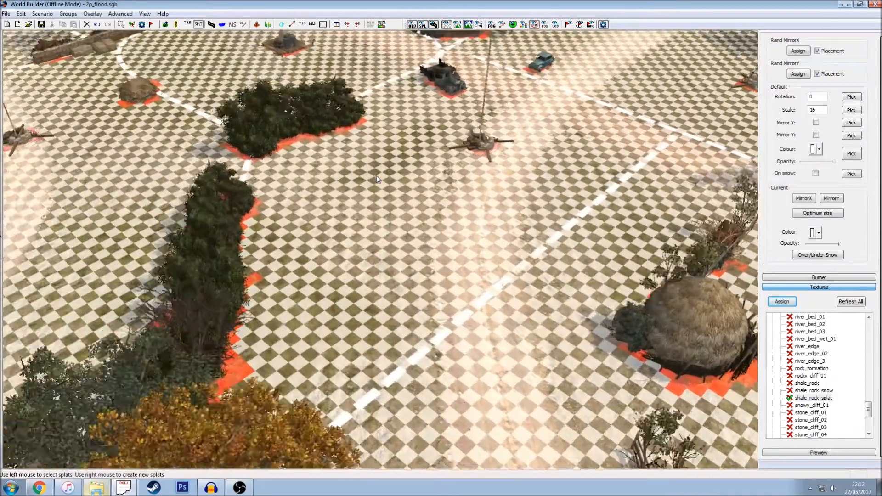
{"action": "key", "text": "Up"}
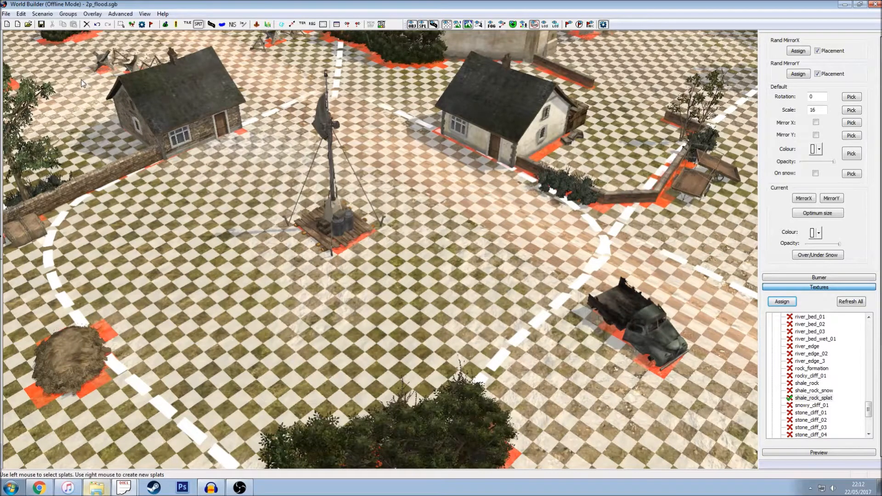
Step: Draw the precise map overlay over the terrain
{"action": "left_click", "coordinate": [93, 14]}
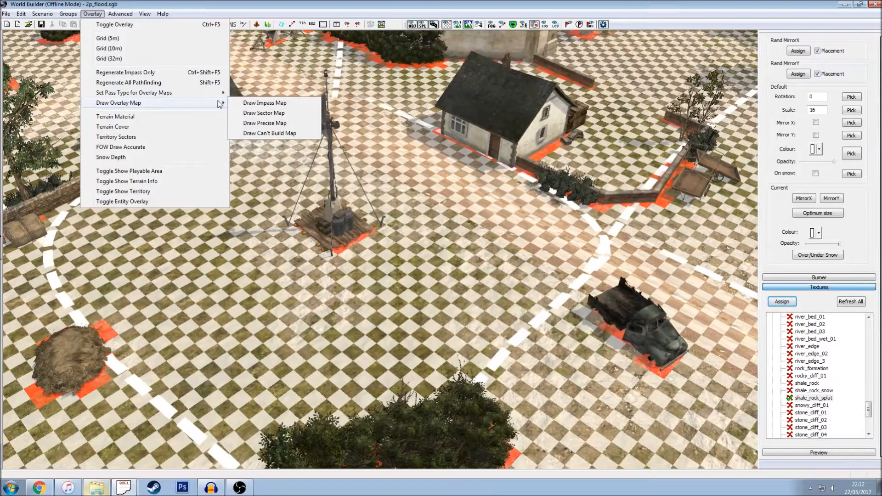
{"action": "left_click", "coordinate": [274, 123]}
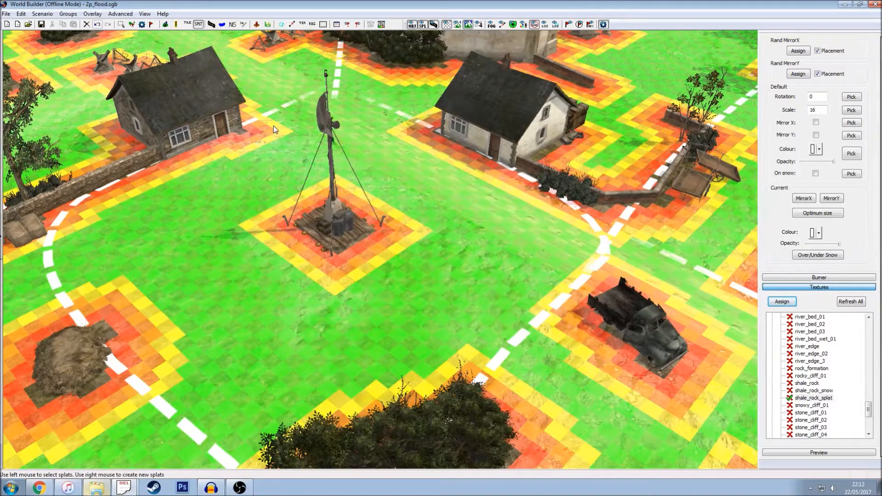
{"action": "scroll", "coordinate": [274, 126], "scroll_direction": "up", "scroll_amount": 2}
{"action": "scroll", "coordinate": [274, 125], "scroll_direction": "up", "scroll_amount": 2}
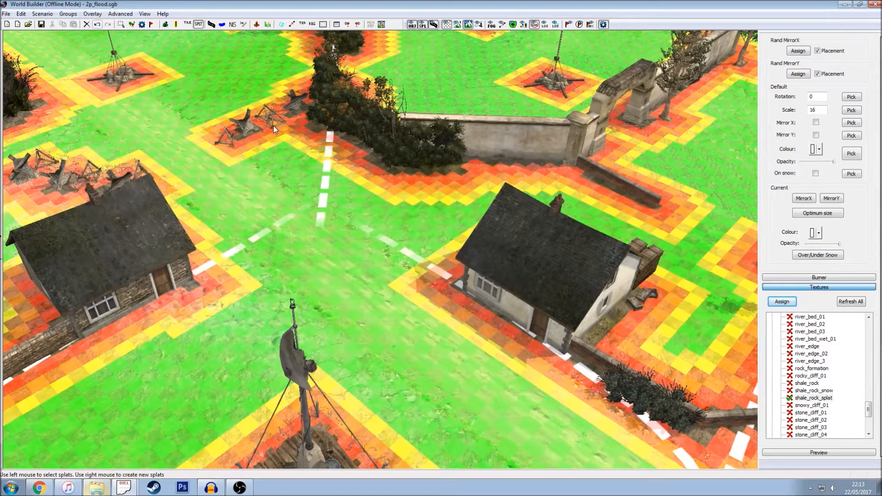
Step: Examine the precise map's clearance colours in the archway passage and along the courtyard wall beside the yellow house
{"action": "key", "text": "Right"}
{"action": "key", "text": "Right"}
{"action": "key", "text": "Up"}
{"action": "scroll", "coordinate": [407, 239], "scroll_direction": "up", "scroll_amount": 5}
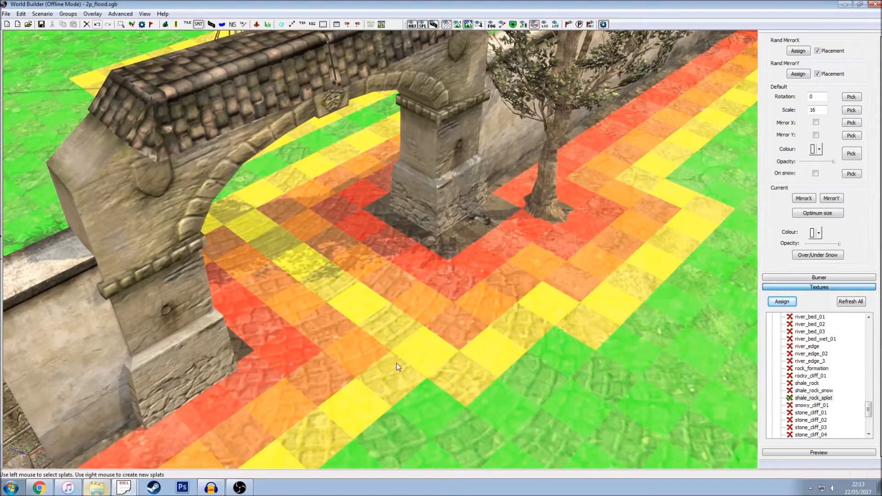
{"action": "scroll", "coordinate": [396, 363], "scroll_direction": "down", "scroll_amount": 10}
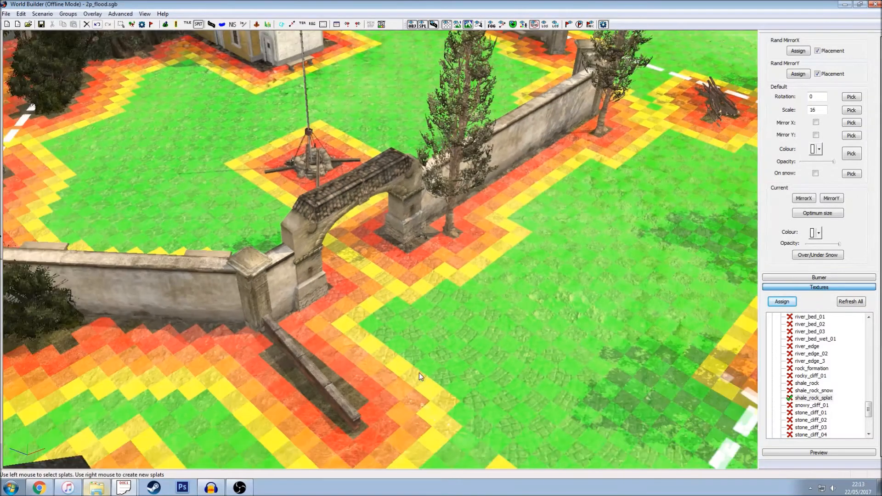
{"action": "scroll", "coordinate": [435, 379], "scroll_direction": "down", "scroll_amount": 3}
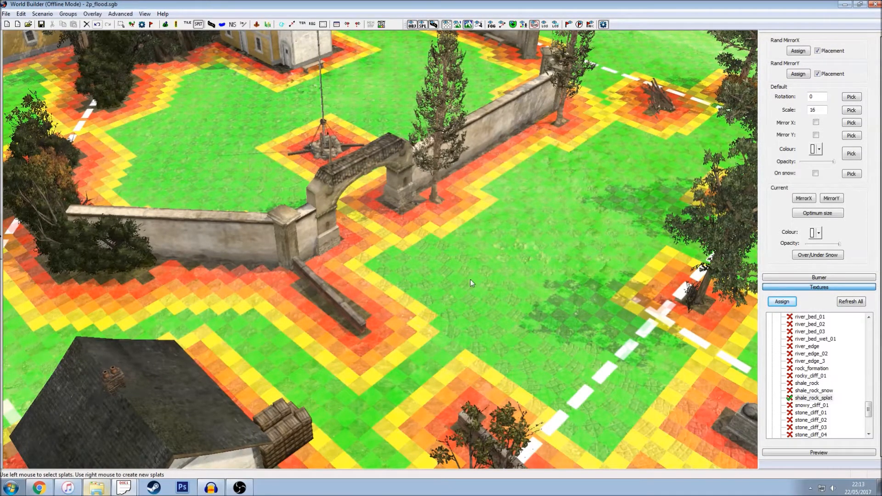
{"action": "middle_click_drag", "start_coordinate": [439, 270], "coordinate": [404, 288]}
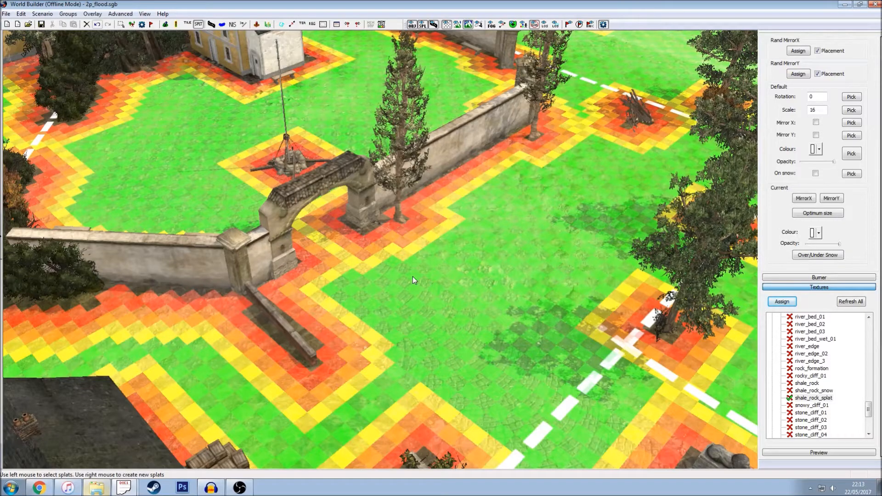
{"action": "scroll", "coordinate": [413, 276], "scroll_direction": "up", "scroll_amount": 4}
{"action": "key", "text": "Up"}
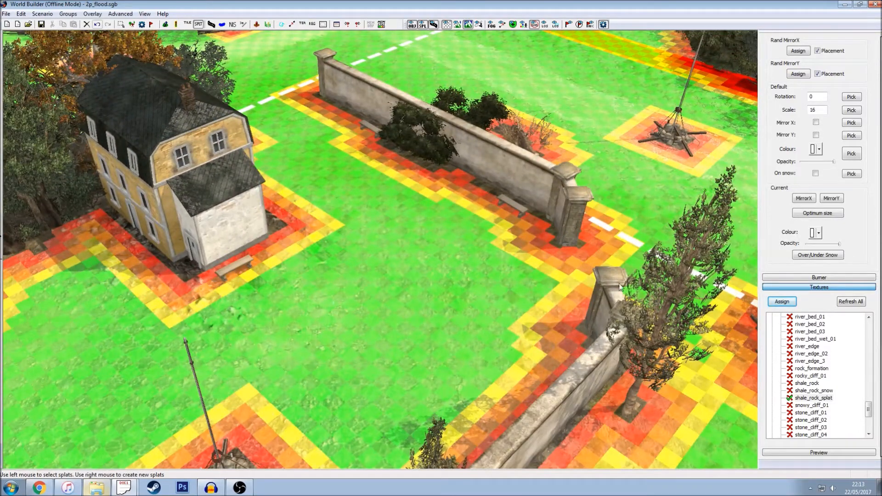
{"action": "key", "text": "Up"}
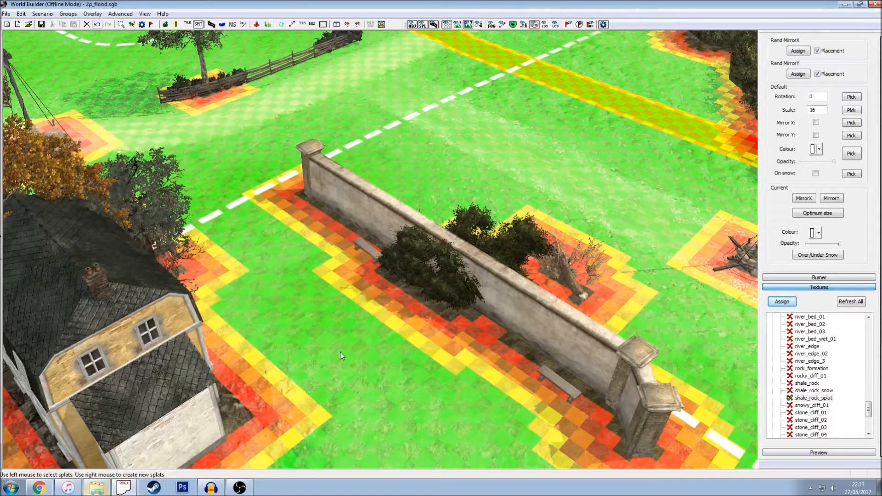
Step: Inspect the precise map's clearance in the narrow gap between the two hedges south of the yellow houses
{"action": "key", "text": "Left"}
{"action": "scroll", "coordinate": [367, 351], "scroll_direction": "down", "scroll_amount": 3}
{"action": "key", "text": "Down"}
{"action": "key", "text": "Left"}
{"action": "scroll", "coordinate": [427, 363], "scroll_direction": "up", "scroll_amount": 2}
{"action": "key", "text": "Left"}
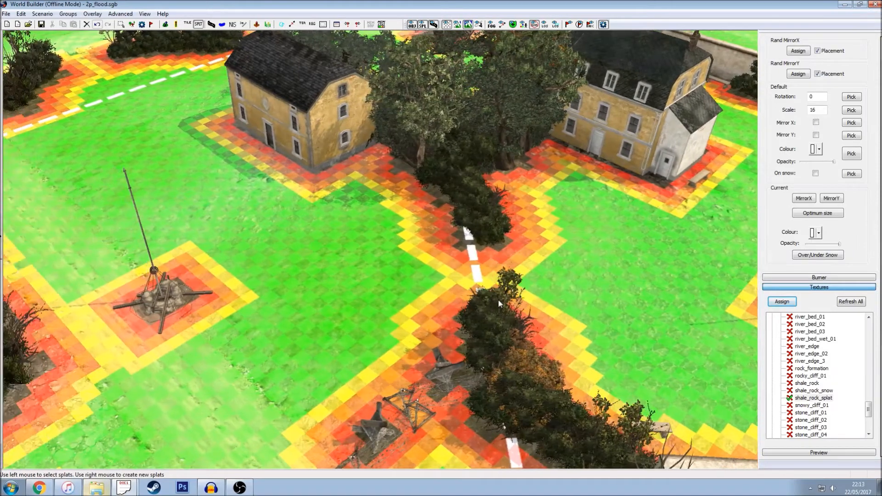
{"action": "scroll", "coordinate": [510, 306], "scroll_direction": "up", "scroll_amount": 1}
{"action": "middle_click_drag", "start_coordinate": [530, 329], "coordinate": [521, 334]}
{"action": "scroll", "coordinate": [514, 316], "scroll_direction": "up", "scroll_amount": 2}
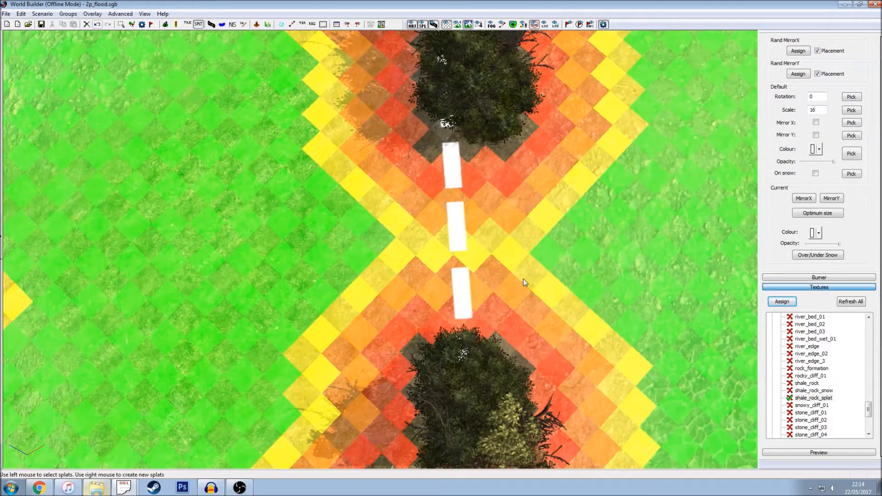
Step: Inspect the precise map's clearance between the hedges, the guyed mast and the barbed-wire tank traps west of the yellow houses
{"action": "scroll", "coordinate": [523, 279], "scroll_direction": "down", "scroll_amount": 5}
{"action": "middle_click_drag", "start_coordinate": [467, 276], "coordinate": [349, 263]}
{"action": "scroll", "coordinate": [350, 268], "scroll_direction": "up", "scroll_amount": 2}
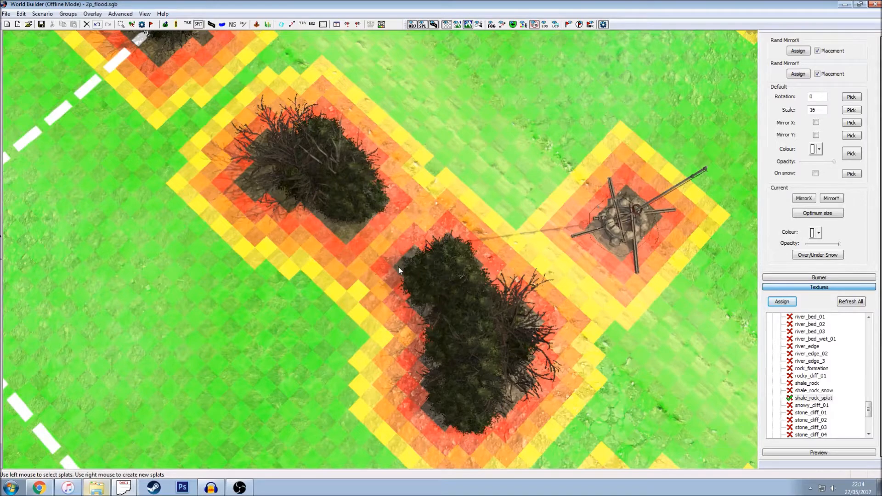
{"action": "middle_click_drag", "start_coordinate": [399, 268], "coordinate": [387, 283], "text": "alt"}
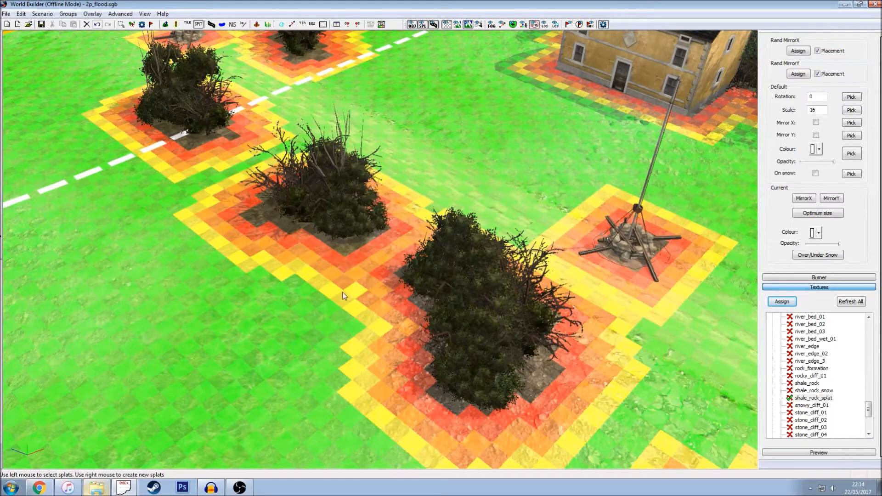
{"action": "key", "text": "Down"}
{"action": "key", "text": "Down"}
{"action": "key", "text": "Right"}
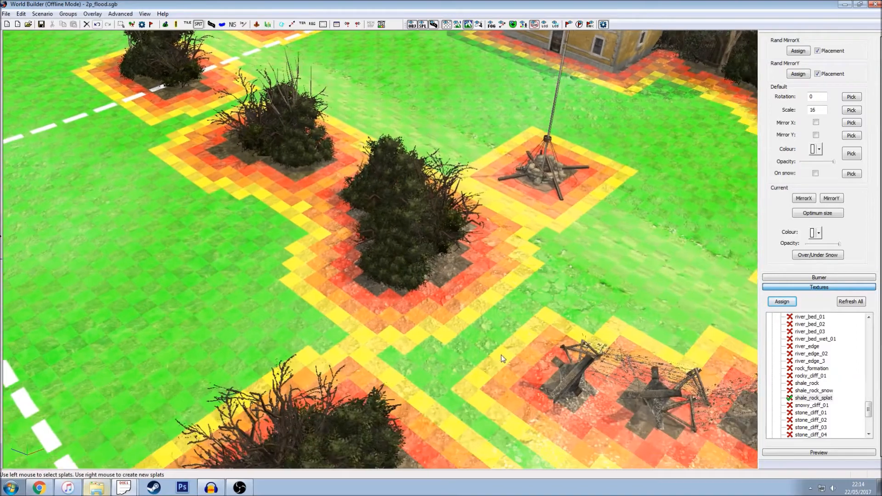
{"action": "scroll", "coordinate": [500, 354], "scroll_direction": "down", "scroll_amount": 1}
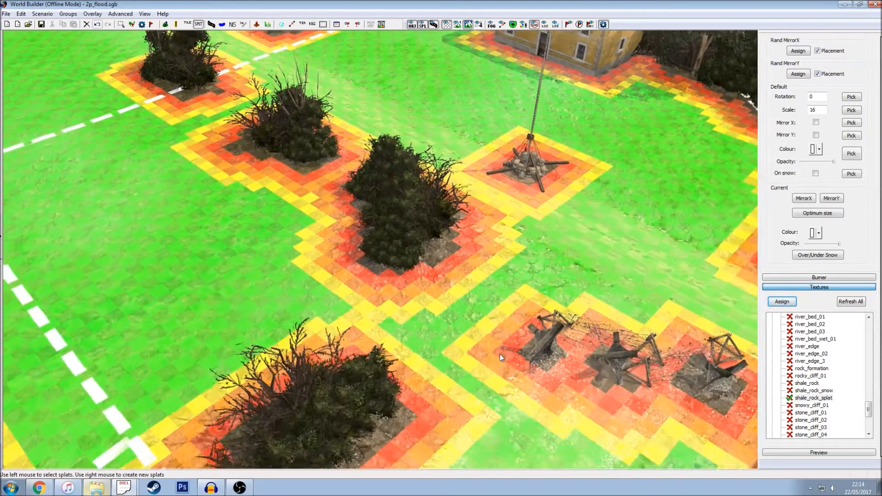
{"action": "scroll", "coordinate": [506, 355], "scroll_direction": "down", "scroll_amount": 3}
{"action": "key", "text": "Down"}
{"action": "key", "text": "Right"}
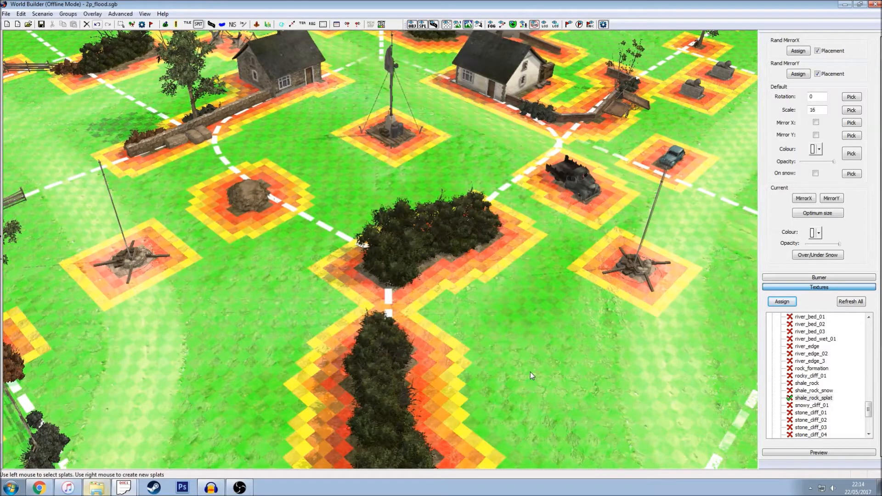
Step: Survey the precise map's clearance across the southern fields and along the dirt road between the lone tree and the wood
{"action": "key", "text": "Down"}
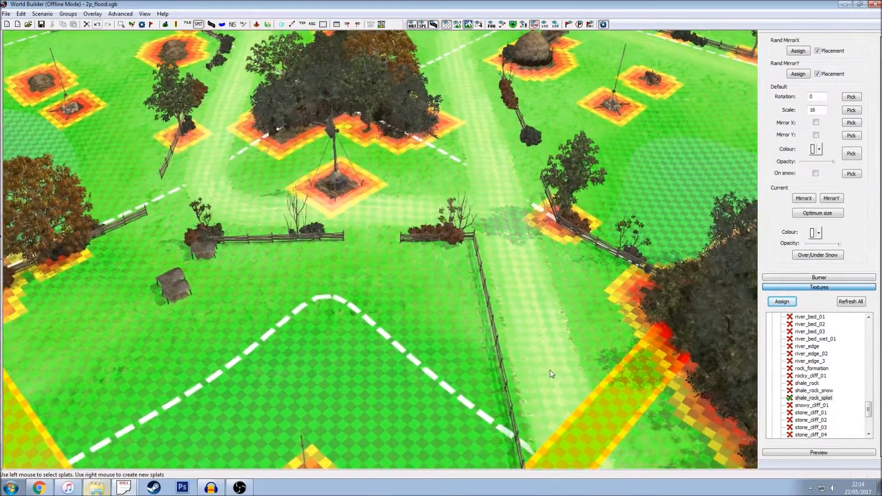
{"action": "key", "text": "Down"}
{"action": "key", "text": "Right"}
{"action": "key", "text": "Up"}
{"action": "key", "text": "Right"}
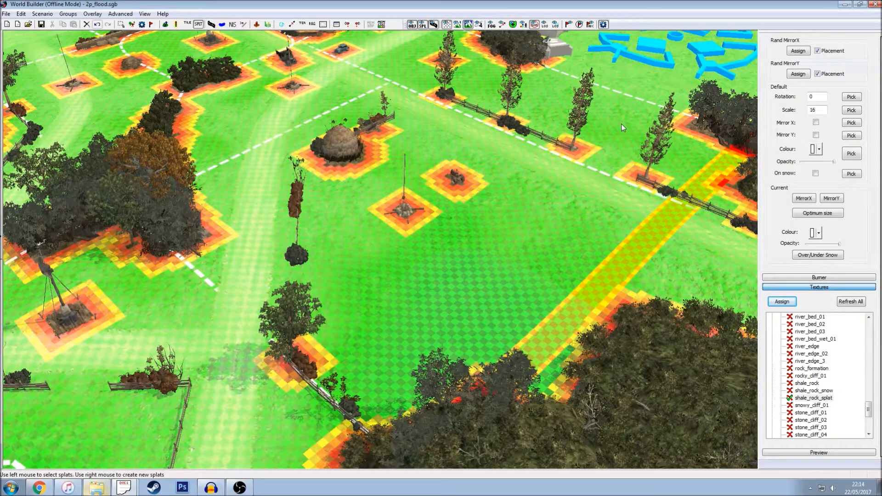
{"action": "scroll", "coordinate": [621, 123], "scroll_direction": "up", "scroll_amount": 2}
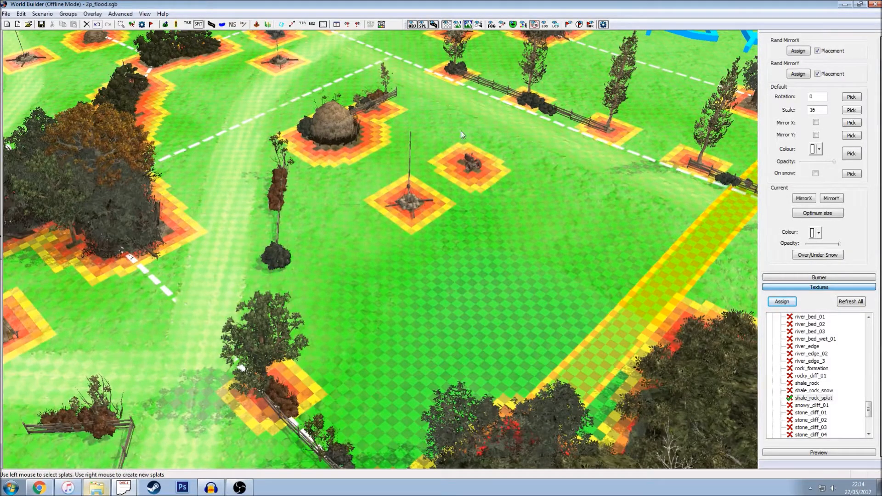
{"action": "middle_click_drag", "start_coordinate": [407, 212], "coordinate": [213, 218]}
{"action": "middle_click_drag", "start_coordinate": [225, 174], "coordinate": [206, 216]}
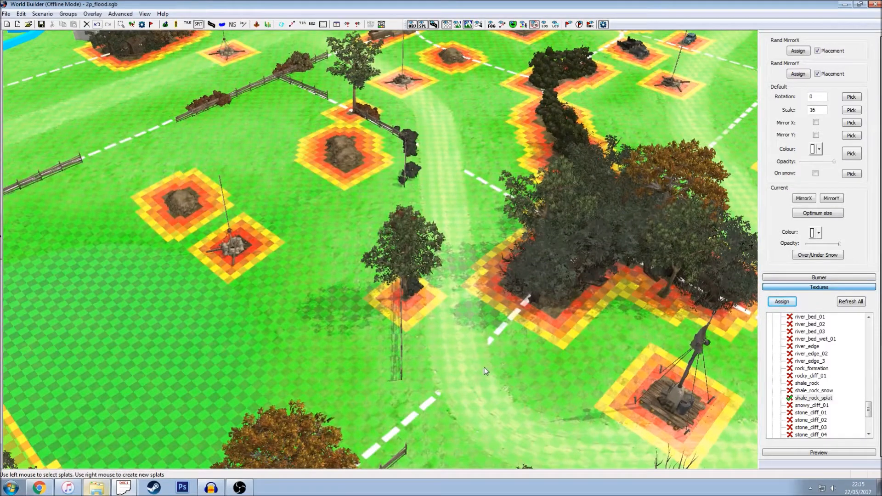
{"action": "scroll", "coordinate": [459, 392], "scroll_direction": "up", "scroll_amount": 2}
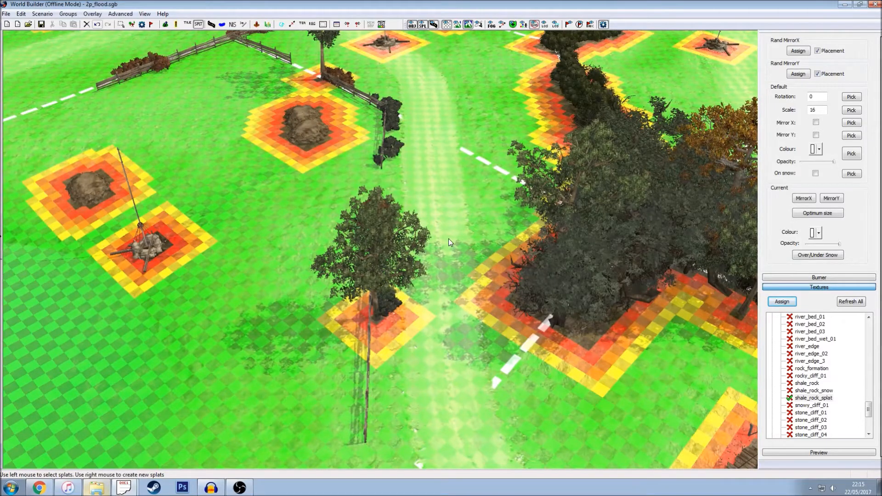
{"action": "scroll", "coordinate": [443, 361], "scroll_direction": "down", "scroll_amount": 1}
{"action": "middle_click_drag", "start_coordinate": [442, 357], "coordinate": [384, 366]}
{"action": "scroll", "coordinate": [384, 367], "scroll_direction": "up", "scroll_amount": 1}
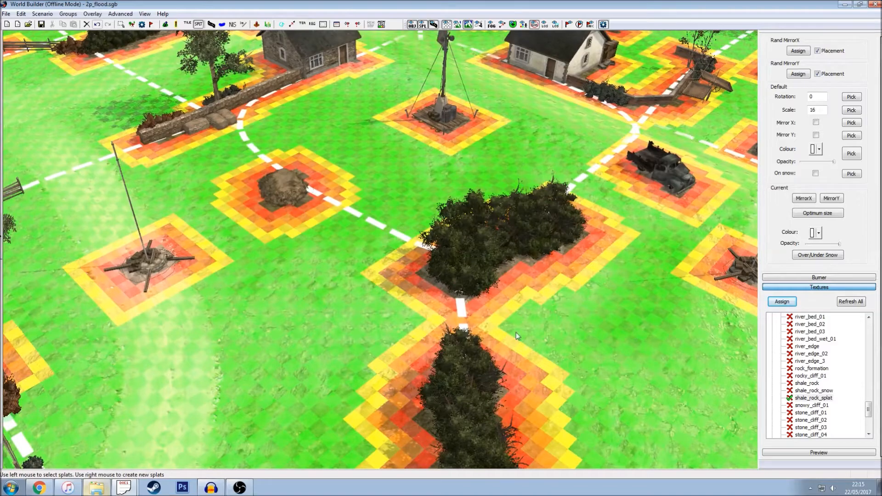
Step: Compare the precise map's clearance around the hedges, yellow houses, courtyard wall and cottages north of the central tower
{"action": "key", "text": "Up"}
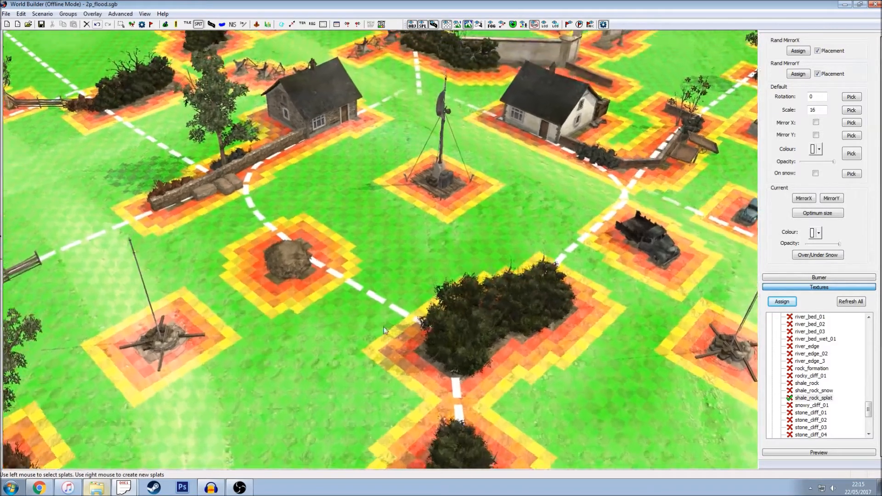
{"action": "key", "text": "Left"}
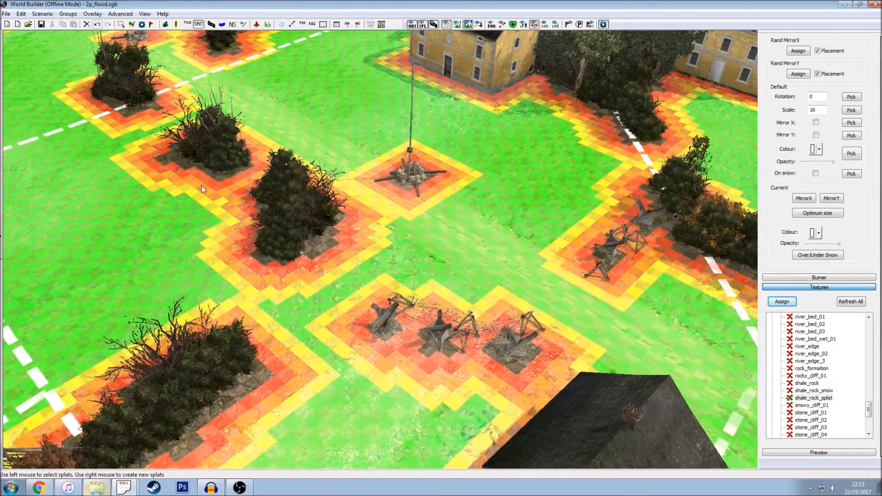
{"action": "scroll", "coordinate": [165, 227], "scroll_direction": "down", "scroll_amount": 3}
{"action": "key", "text": "Right"}
{"action": "key", "text": "Up"}
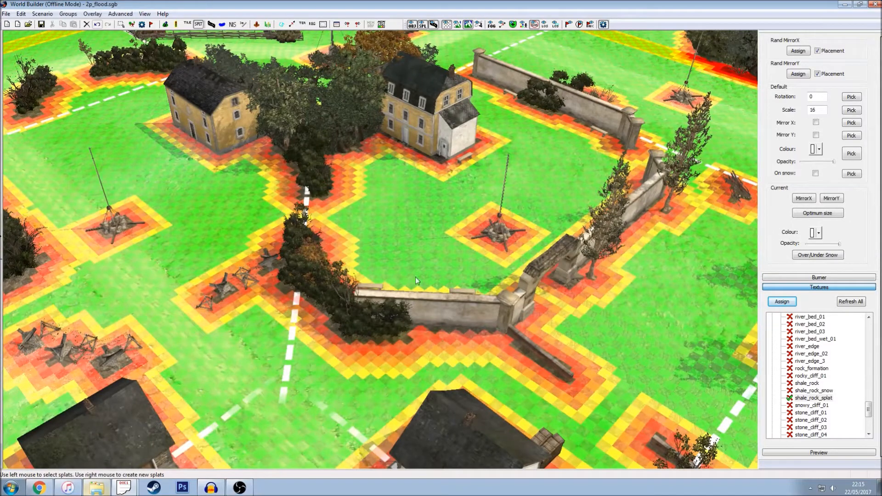
{"action": "scroll", "coordinate": [514, 294], "scroll_direction": "up", "scroll_amount": 2}
{"action": "middle_click_drag", "start_coordinate": [514, 293], "coordinate": [534, 299]}
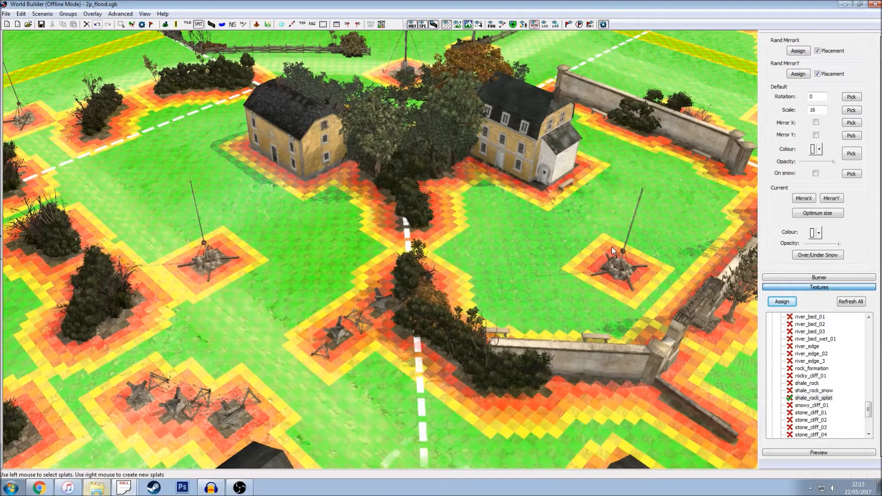
{"action": "key", "text": "Up"}
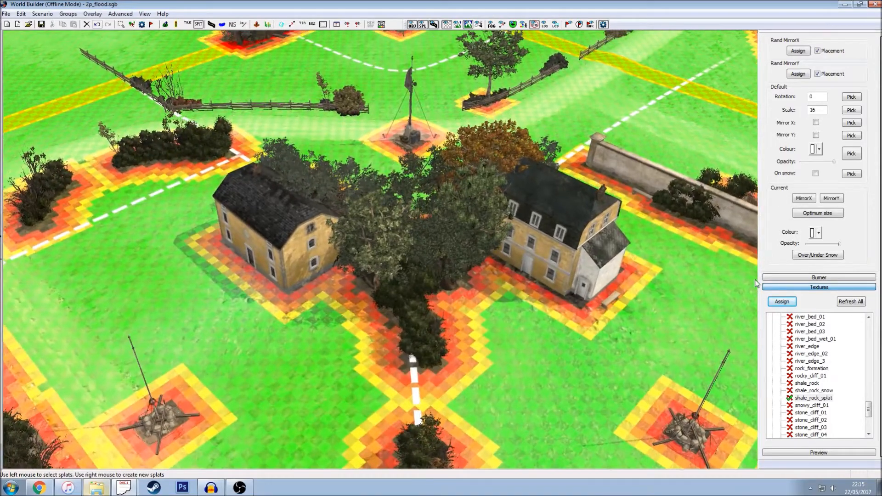
{"action": "key", "text": "Down"}
{"action": "key", "text": "Down"}
{"action": "key", "text": "Right"}
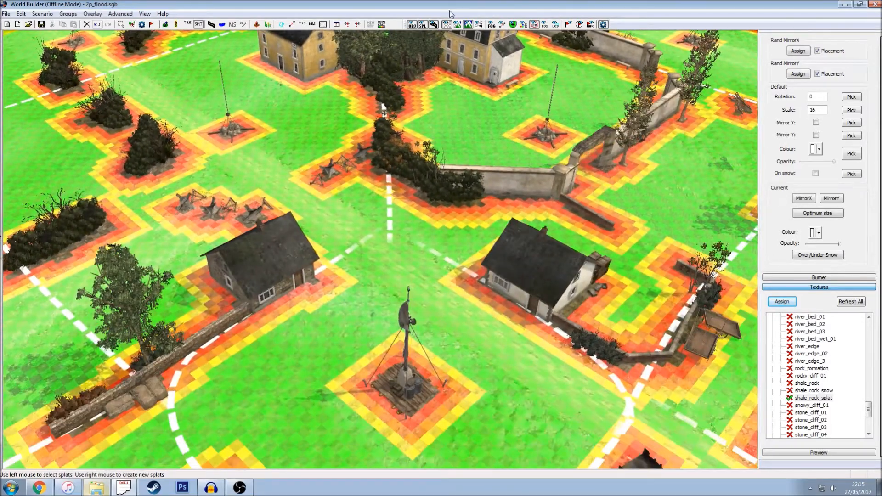
Step: Switch the overlay maps to a heavier crusher pass type and redraw the precise map
{"action": "left_click", "coordinate": [92, 14]}
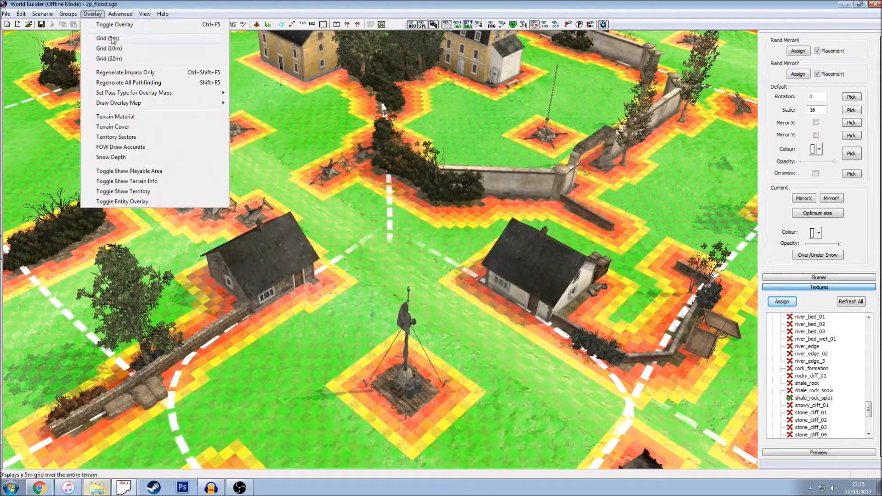
{"action": "mouse_move", "coordinate": [162, 95]}
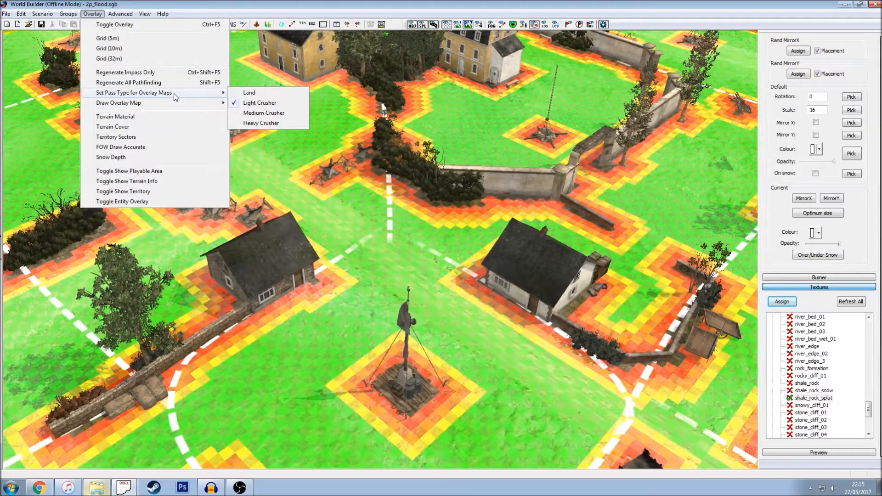
{"action": "left_click", "coordinate": [260, 118]}
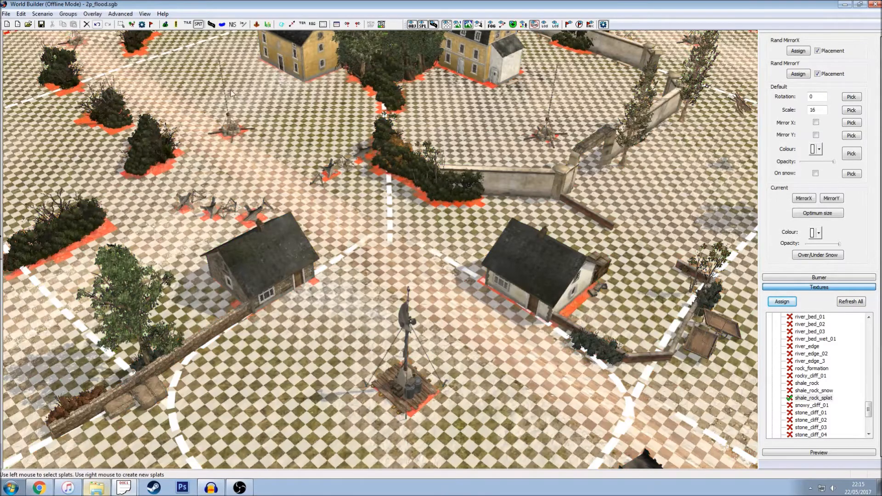
{"action": "mouse_move", "coordinate": [152, 102]}
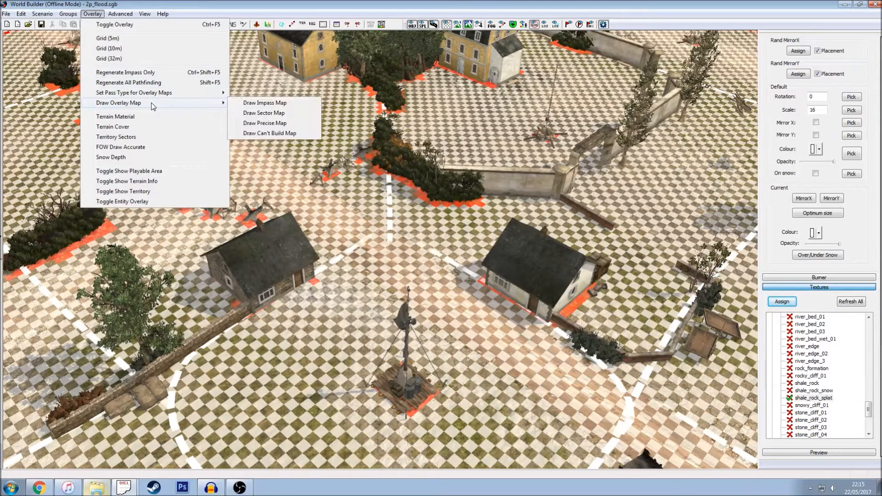
{"action": "left_click", "coordinate": [265, 123]}
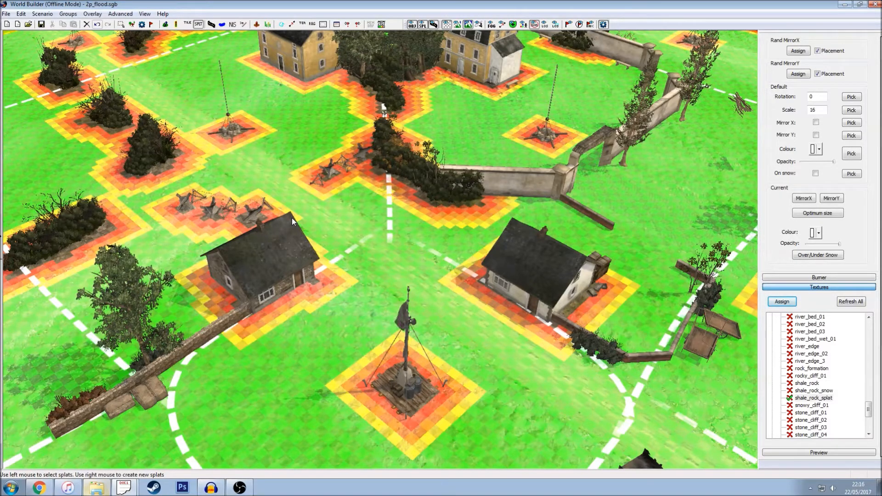
Step: Examine heavier crusher clearance at the courtyard wall and archway, and around the vehicle wrecks and haystacks near the central tower
{"action": "middle_click_drag", "start_coordinate": [459, 239], "coordinate": [399, 310]}
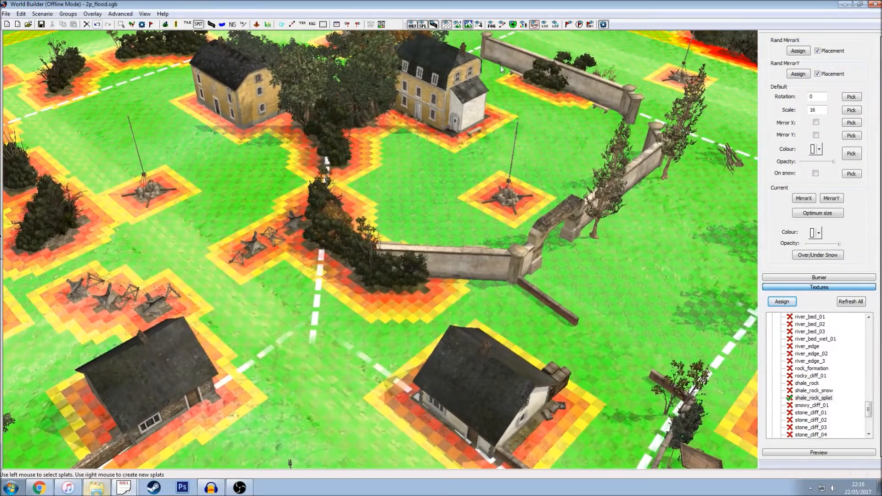
{"action": "scroll", "coordinate": [609, 217], "scroll_direction": "up", "scroll_amount": 3}
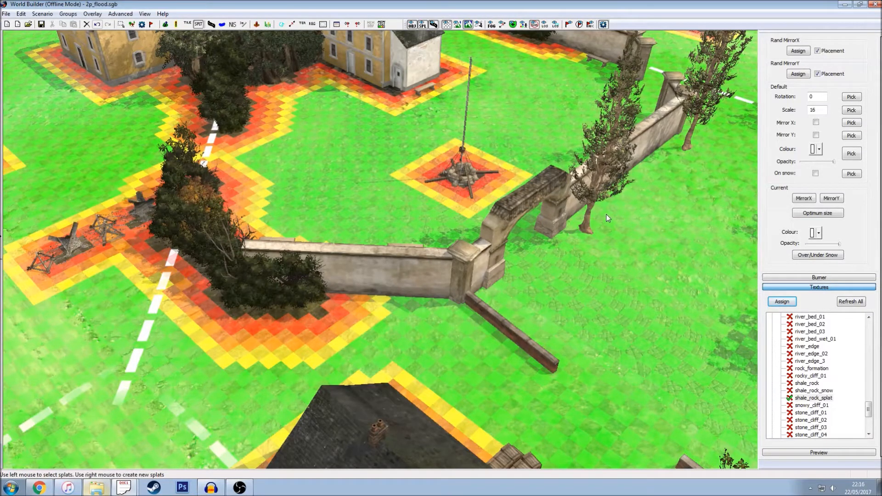
{"action": "scroll", "coordinate": [600, 212], "scroll_direction": "down", "scroll_amount": 2}
{"action": "middle_click_drag", "start_coordinate": [599, 212], "coordinate": [429, 265]}
{"action": "scroll", "coordinate": [234, 341], "scroll_direction": "up", "scroll_amount": 2}
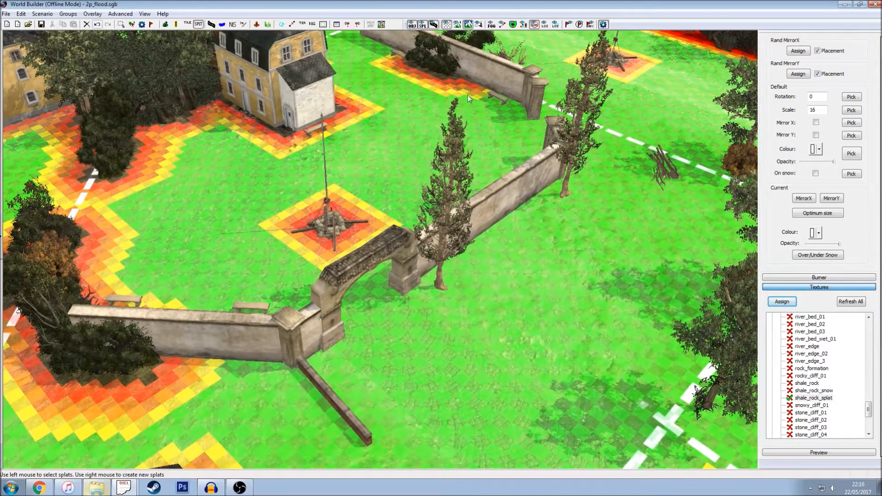
{"action": "key", "text": "Left"}
{"action": "key", "text": "Left"}
{"action": "scroll", "coordinate": [419, 285], "scroll_direction": "down", "scroll_amount": 3}
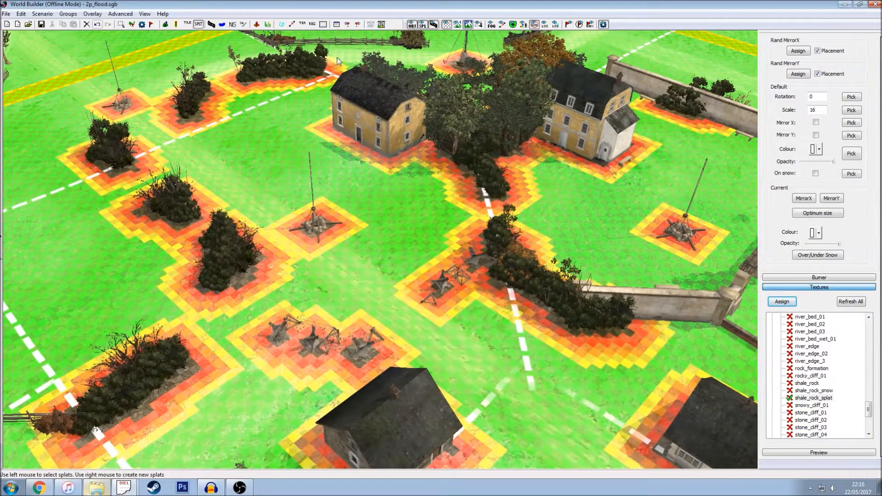
{"action": "key", "text": "Right"}
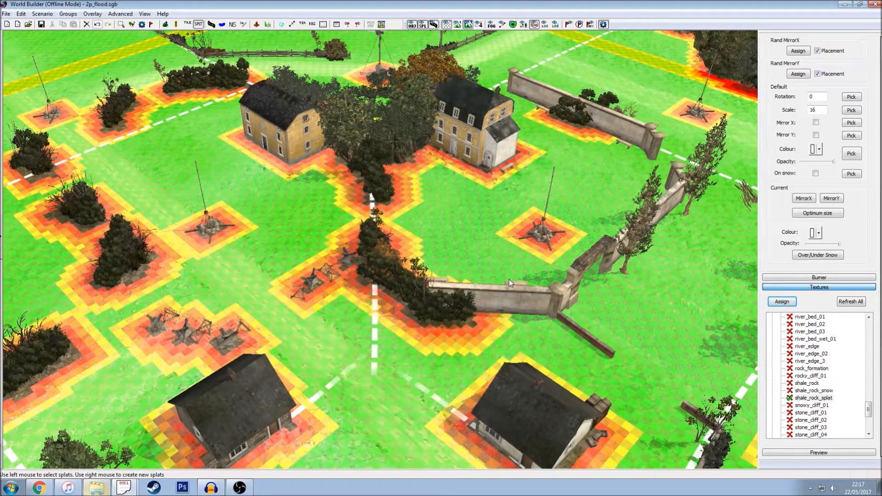
{"action": "key", "text": "Right"}
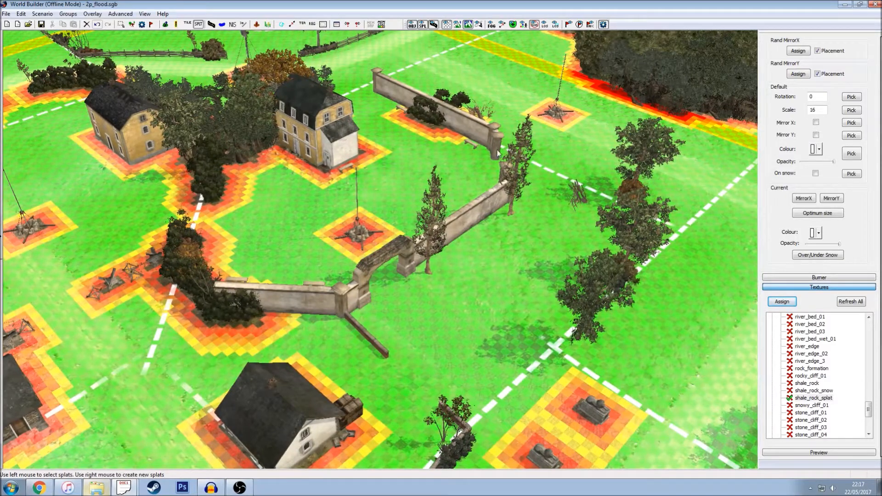
{"action": "scroll", "coordinate": [601, 189], "scroll_direction": "down", "scroll_amount": 2}
{"action": "key", "text": "Down"}
{"action": "key", "text": "Left"}
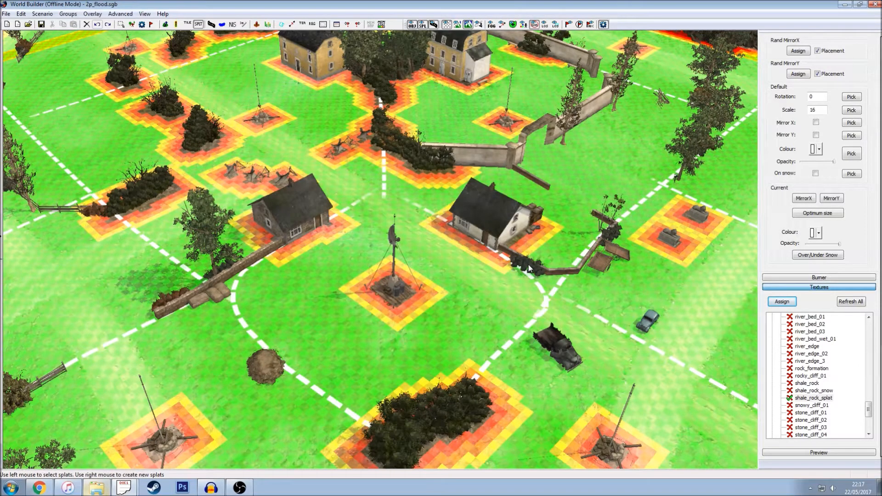
{"action": "key", "text": "Down"}
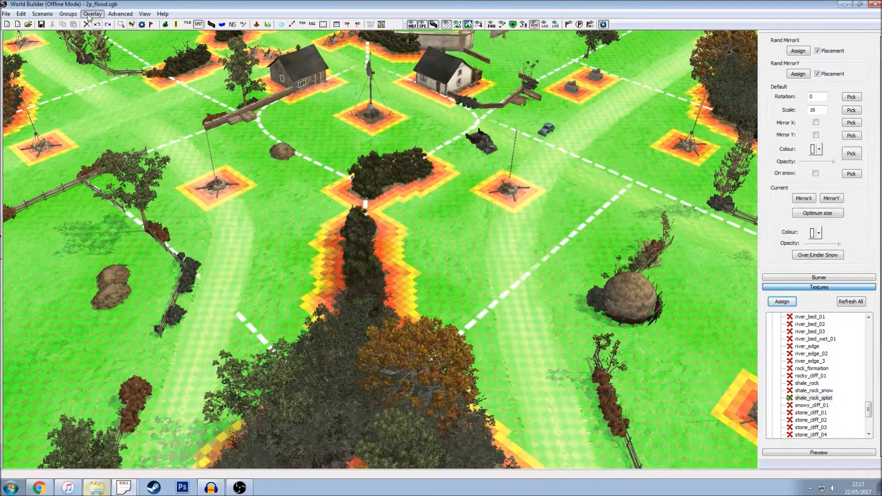
Step: Clear the precise map overlay from the terrain around the central tower
{"action": "left_click", "coordinate": [91, 14]}
{"action": "left_click", "coordinate": [133, 68]}
{"action": "scroll", "coordinate": [327, 187], "scroll_direction": "up", "scroll_amount": 5}
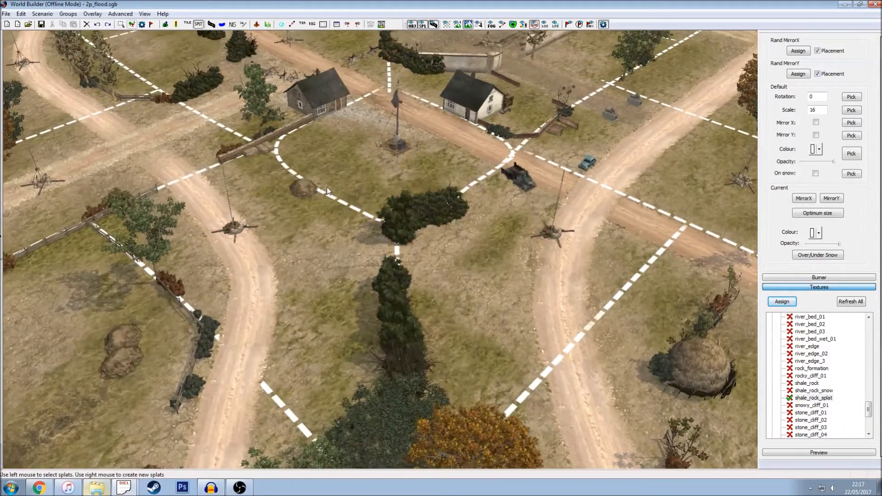
{"action": "scroll", "coordinate": [332, 212], "scroll_direction": "up", "scroll_amount": 1}
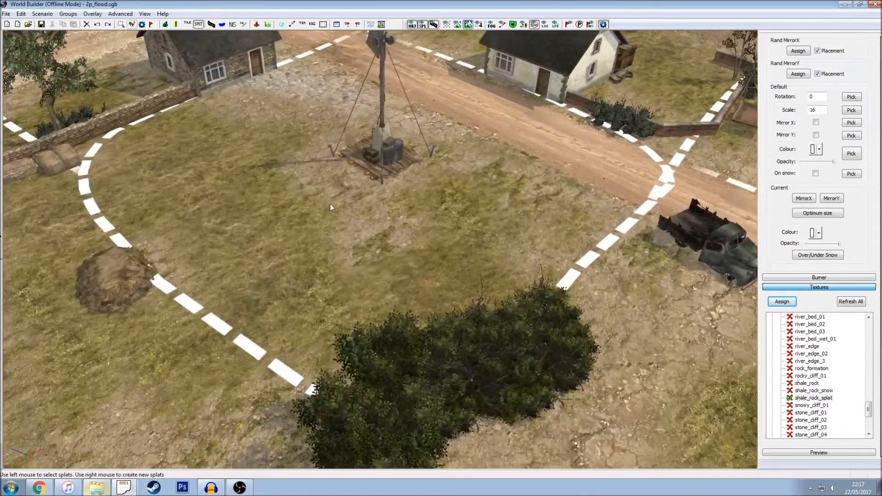
Step: Paint a diagonal band of land impassability with brush size 9 along the dashed line between the wood and the thatched haystack
{"action": "left_click", "coordinate": [177, 24]}
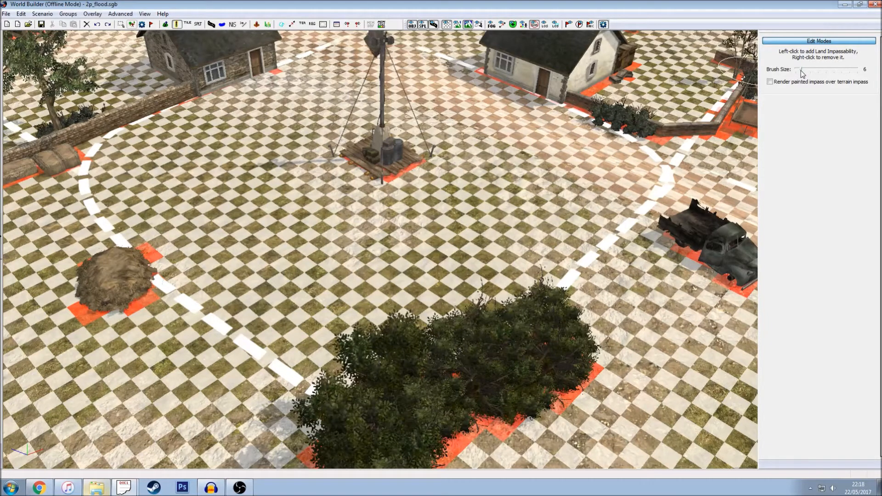
{"action": "mouse_move", "coordinate": [801, 70]}
{"action": "left_mouse_down"}
{"action": "mouse_move", "coordinate": [860, 69]}
{"action": "mouse_move", "coordinate": [803, 71]}
{"action": "left_mouse_up"}
{"action": "middle_click_drag", "start_coordinate": [576, 197], "coordinate": [547, 263]}
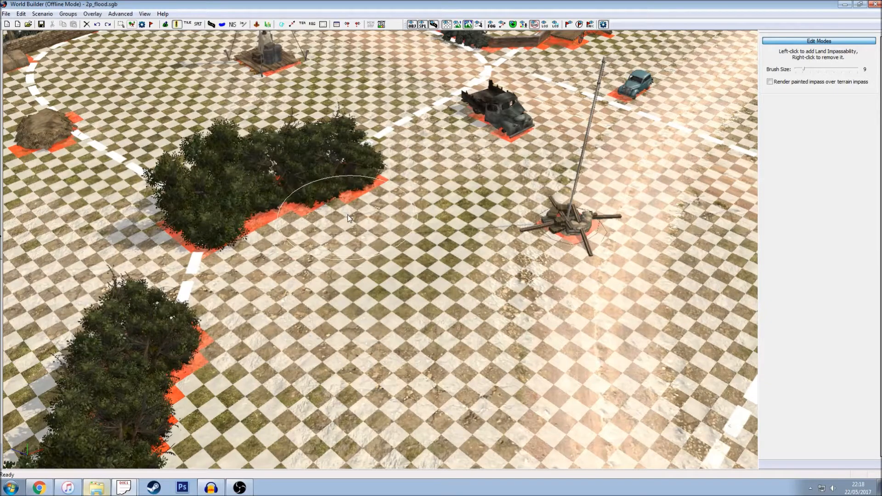
{"action": "mouse_move", "coordinate": [350, 219]}
{"action": "middle_mouse_down"}
{"action": "mouse_move", "coordinate": [453, 235]}
{"action": "mouse_move", "coordinate": [448, 208]}
{"action": "middle_mouse_up"}
{"action": "mouse_move", "coordinate": [527, 91]}
{"action": "left_mouse_down"}
{"action": "mouse_move", "coordinate": [418, 137]}
{"action": "mouse_move", "coordinate": [316, 294]}
{"action": "left_mouse_up"}
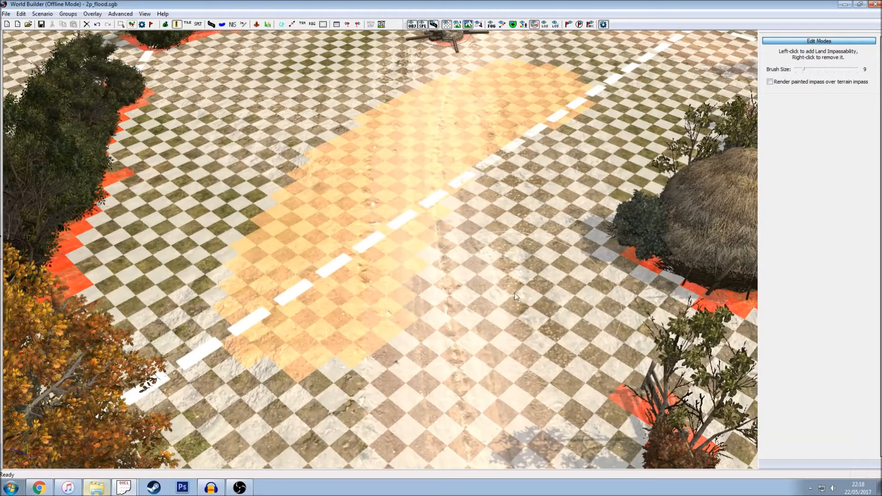
Step: Remove the painted land impassability band along the dashed line between the wood and the thatched haystack
{"action": "mouse_move", "coordinate": [324, 332]}
{"action": "right_mouse_down"}
{"action": "mouse_move", "coordinate": [310, 277]}
{"action": "mouse_move", "coordinate": [360, 168]}
{"action": "mouse_move", "coordinate": [460, 94]}
{"action": "mouse_move", "coordinate": [542, 104]}
{"action": "mouse_move", "coordinate": [432, 216]}
{"action": "mouse_move", "coordinate": [471, 255]}
{"action": "right_mouse_up"}
{"action": "scroll", "coordinate": [460, 252], "scroll_direction": "down", "scroll_amount": 5}
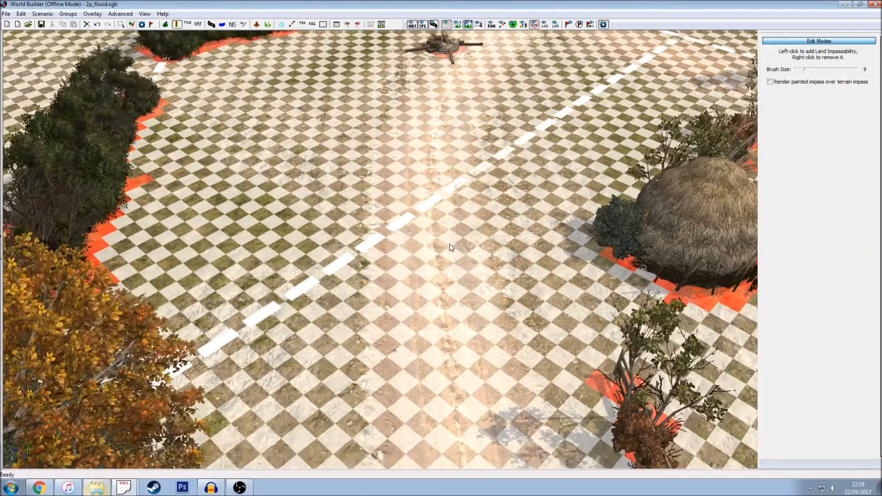
Step: Paint a land impassability band with brush size 9 along the wood's edge facing the starting position, down to the map border
{"action": "key", "text": "Down"}
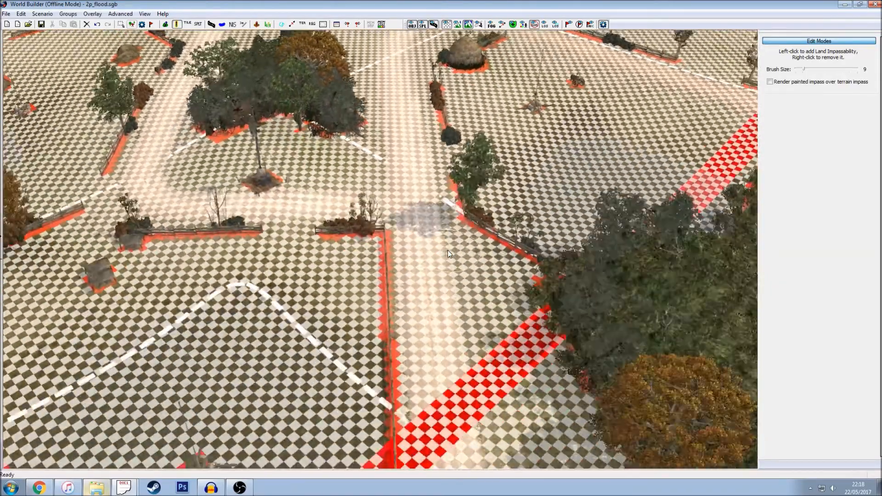
{"action": "key", "text": "Left"}
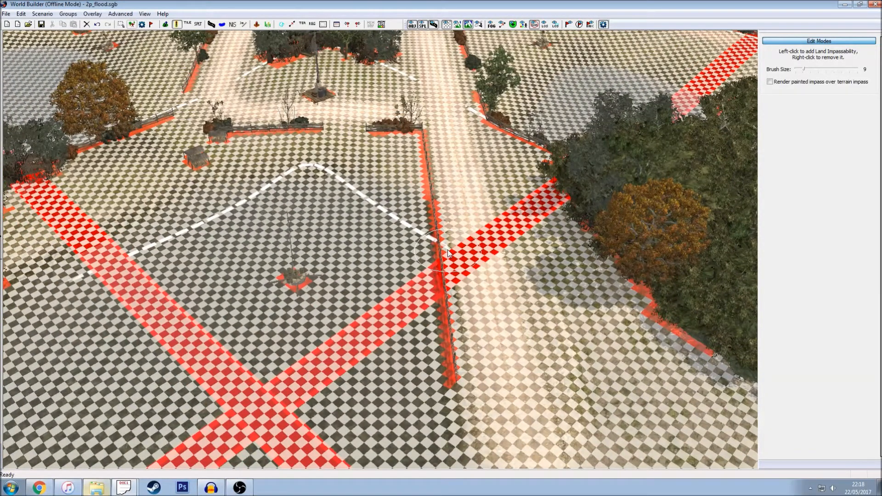
{"action": "key", "text": "Up"}
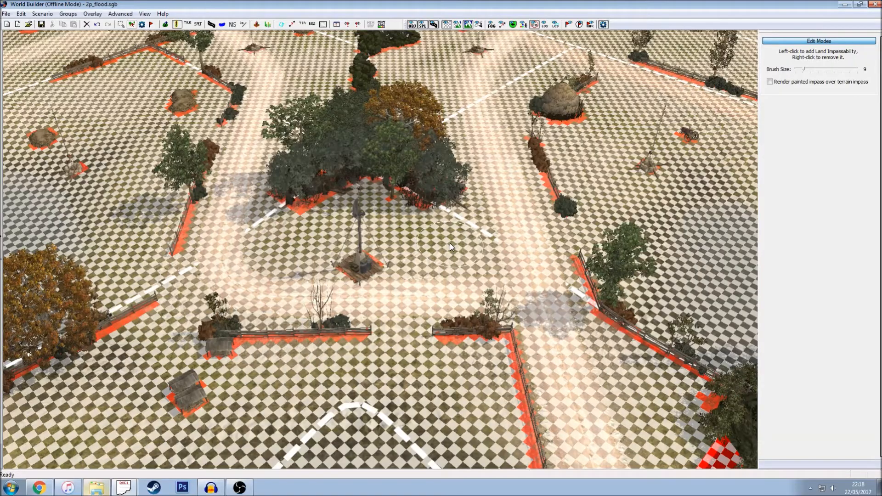
{"action": "scroll", "coordinate": [450, 245], "scroll_direction": "down", "scroll_amount": 2}
{"action": "scroll", "coordinate": [451, 247], "scroll_direction": "down", "scroll_amount": 3}
{"action": "key", "text": "Right"}
{"action": "key", "text": "Up"}
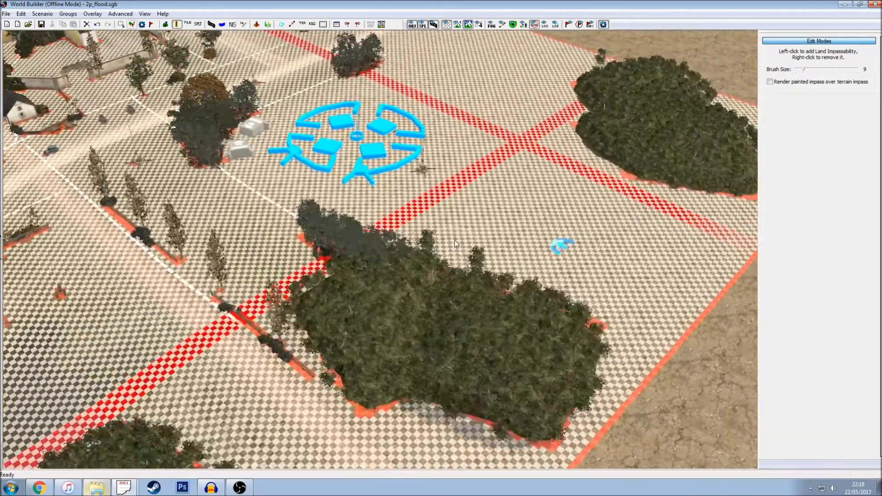
{"action": "scroll", "coordinate": [457, 255], "scroll_direction": "up", "scroll_amount": 6}
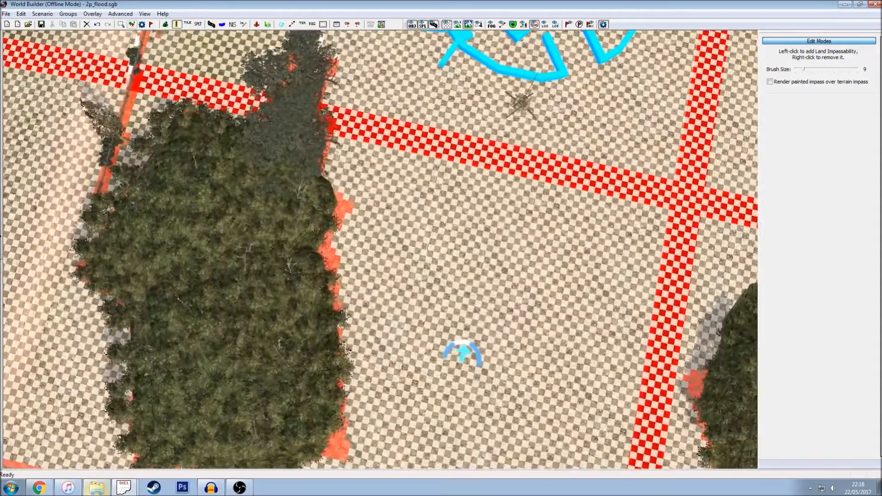
{"action": "key", "text": "Down"}
{"action": "scroll", "coordinate": [302, 108], "scroll_direction": "up", "scroll_amount": 1}
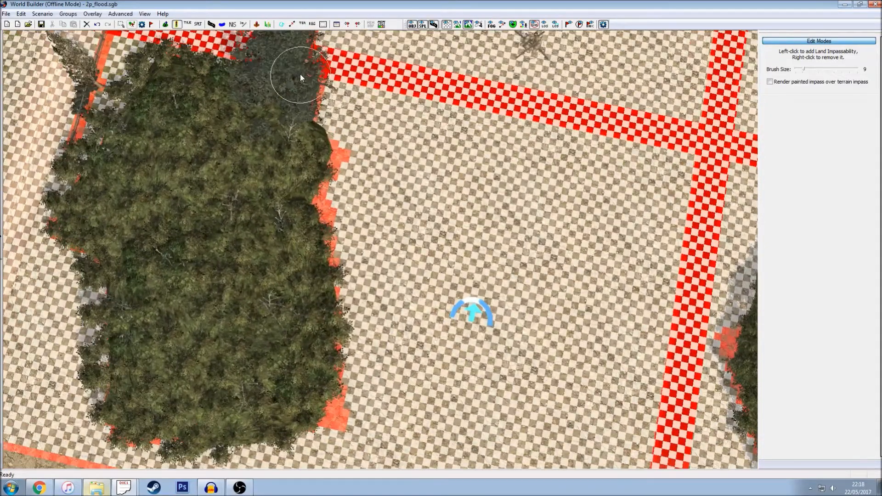
{"action": "mouse_move", "coordinate": [321, 81]}
{"action": "left_mouse_down"}
{"action": "mouse_move", "coordinate": [349, 252]}
{"action": "mouse_move", "coordinate": [347, 445]}
{"action": "left_mouse_up"}
{"action": "key", "text": "Down"}
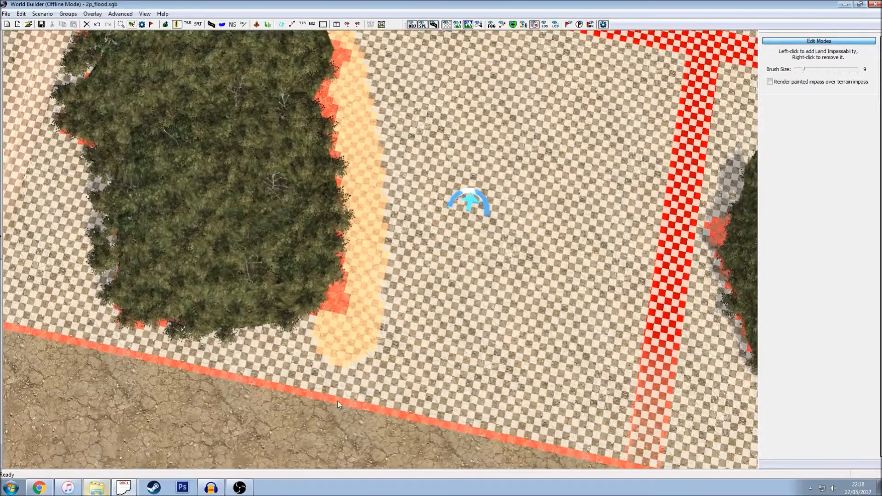
{"action": "left_click_drag", "start_coordinate": [337, 398], "coordinate": [338, 416]}
Step: Paint a second impassability band on the other side of the starting position, running from beside the blue base layout to the map border
{"action": "key", "text": "Up"}
{"action": "key", "text": "Right"}
{"action": "mouse_move", "coordinate": [671, 88]}
{"action": "left_mouse_down"}
{"action": "mouse_move", "coordinate": [611, 202]}
{"action": "mouse_move", "coordinate": [539, 404]}
{"action": "left_mouse_up"}
{"action": "key", "text": "Down"}
{"action": "left_click_drag", "start_coordinate": [535, 294], "coordinate": [473, 439]}
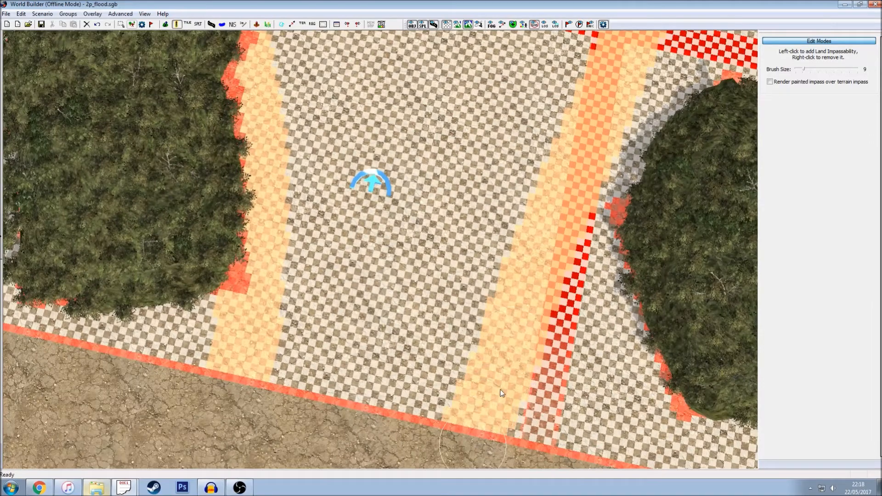
{"action": "key", "text": "Up"}
{"action": "key", "text": "Right"}
{"action": "key", "text": "Up"}
{"action": "key", "text": "Right"}
{"action": "left_click_drag", "start_coordinate": [510, 268], "coordinate": [534, 190]}
Step: Set the brush size to 64 and paint land impassability over the woods and ground outside both bands, out to the map border
{"action": "key", "text": "Right"}
{"action": "left_click_drag", "start_coordinate": [803, 69], "coordinate": [858, 69]}
{"action": "scroll", "coordinate": [613, 170], "scroll_direction": "down", "scroll_amount": 3}
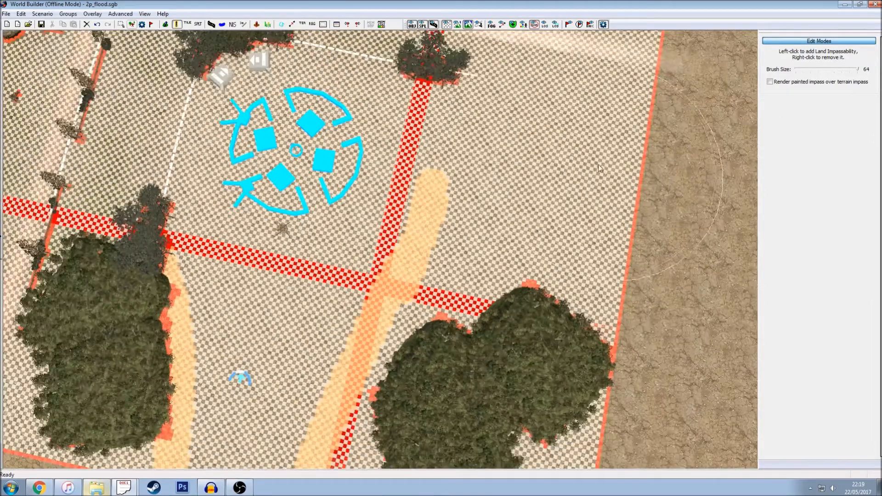
{"action": "mouse_move", "coordinate": [533, 136]}
{"action": "left_mouse_down"}
{"action": "mouse_move", "coordinate": [465, 448]}
{"action": "mouse_move", "coordinate": [497, 315]}
{"action": "mouse_move", "coordinate": [447, 379]}
{"action": "mouse_move", "coordinate": [417, 379]}
{"action": "left_mouse_up"}
{"action": "key", "text": "Down"}
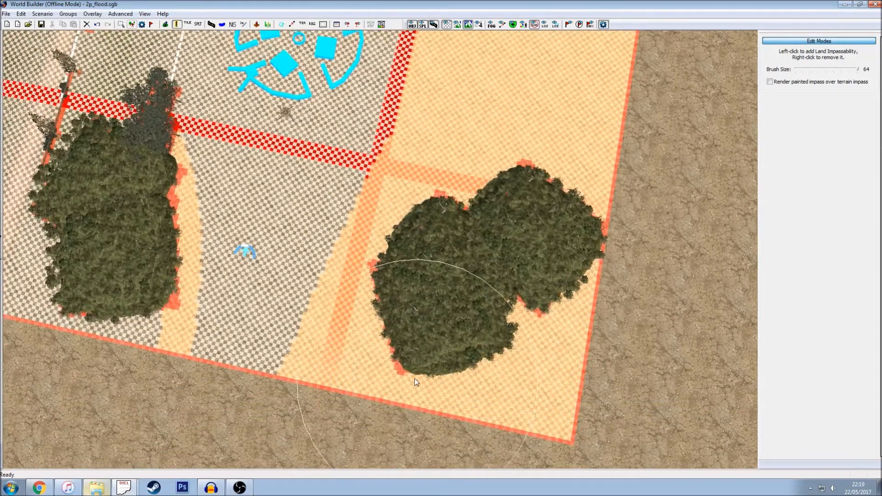
{"action": "key", "text": "Left"}
{"action": "mouse_move", "coordinate": [216, 281]}
{"action": "left_mouse_down"}
{"action": "mouse_move", "coordinate": [144, 241]}
{"action": "mouse_move", "coordinate": [69, 216]}
{"action": "mouse_move", "coordinate": [144, 320]}
{"action": "mouse_move", "coordinate": [178, 349]}
{"action": "left_mouse_up"}
Step: Examine the open corridor between the painted impassable areas around the starting position and the blue base layout
{"action": "scroll", "coordinate": [505, 395], "scroll_direction": "up", "scroll_amount": 3}
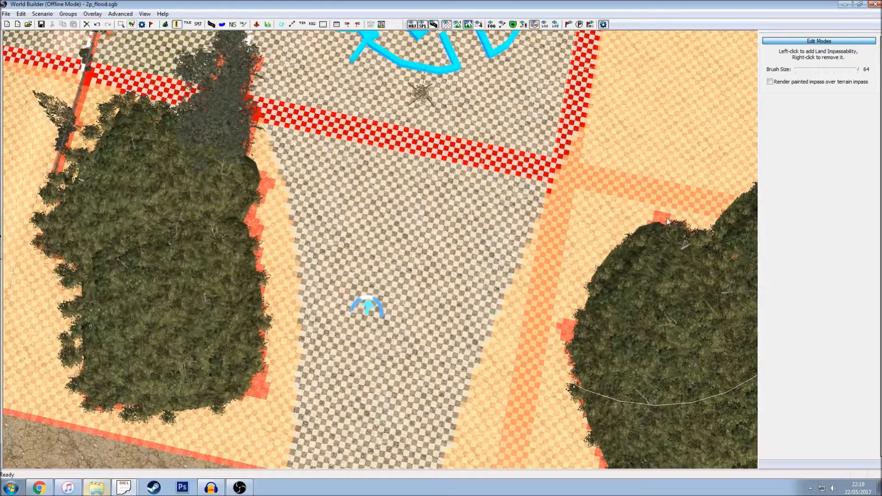
{"action": "scroll", "coordinate": [337, 262], "scroll_direction": "down", "scroll_amount": 5}
{"action": "key", "text": "Left"}
{"action": "key", "text": "Up"}
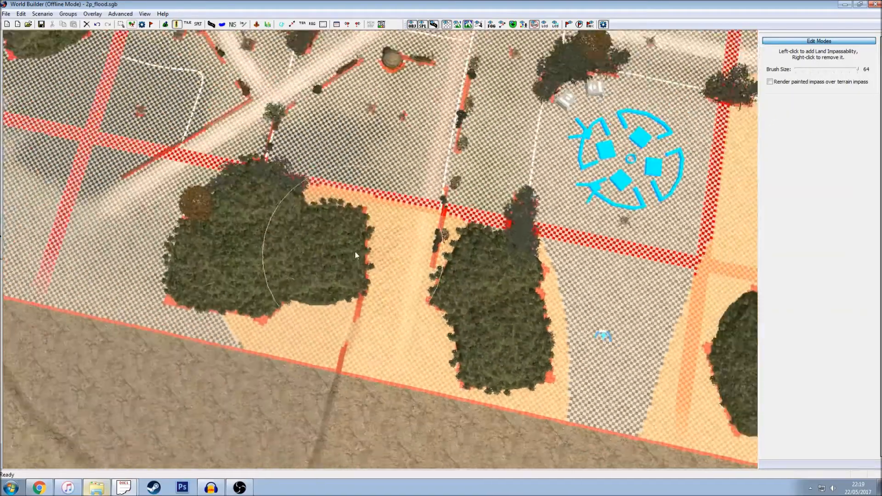
{"action": "scroll", "coordinate": [365, 246], "scroll_direction": "up", "scroll_amount": 2}
{"action": "scroll", "coordinate": [371, 242], "scroll_direction": "up", "scroll_amount": 6}
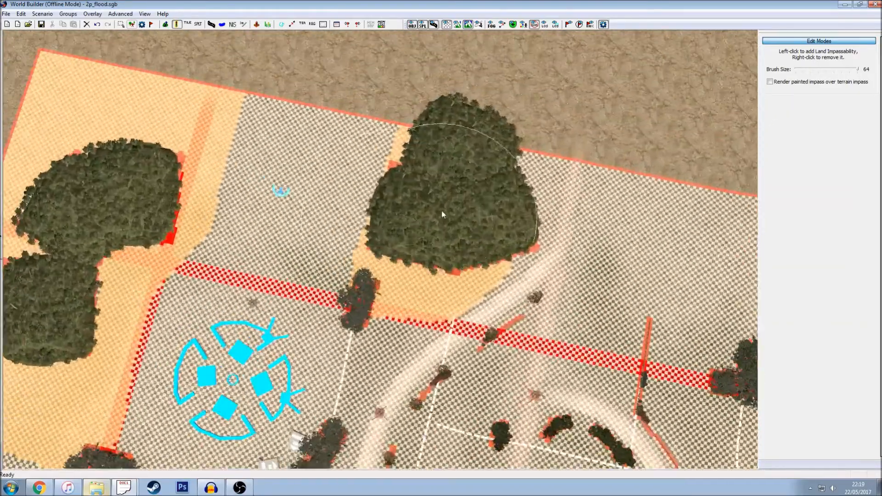
{"action": "key", "text": "Right"}
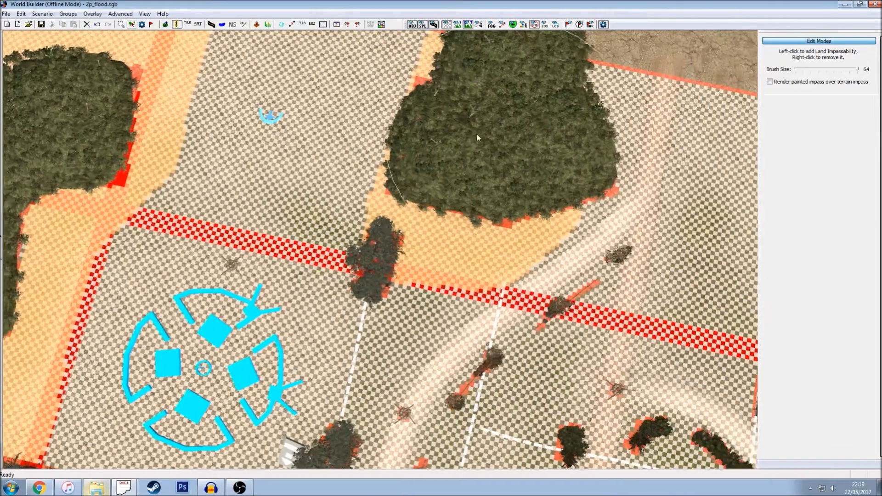
{"action": "key", "text": "Left"}
{"action": "key", "text": "Up"}
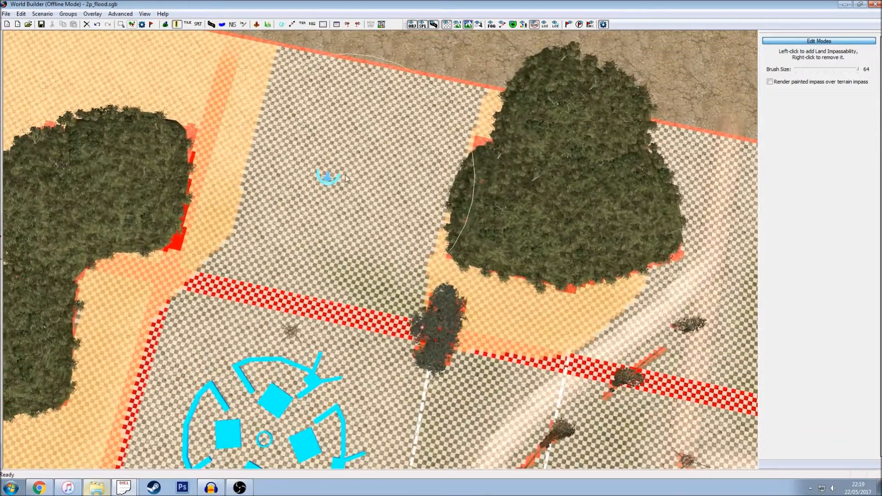
{"action": "key", "text": "Down"}
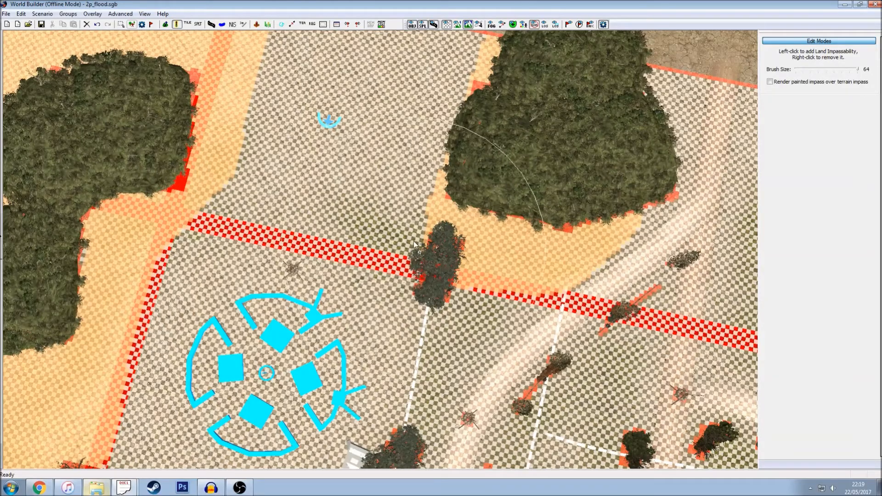
{"action": "scroll", "coordinate": [417, 231], "scroll_direction": "down", "scroll_amount": 1}
{"action": "scroll", "coordinate": [418, 228], "scroll_direction": "down", "scroll_amount": 8}
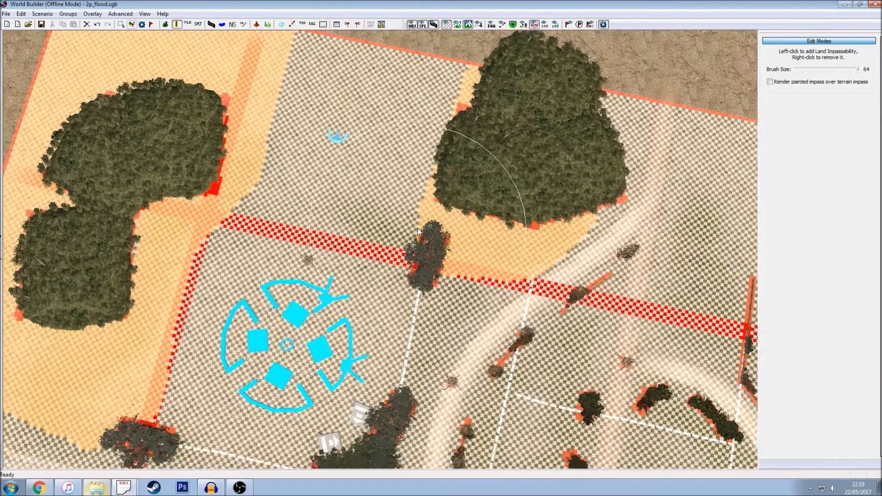
{"action": "scroll", "coordinate": [458, 226], "scroll_direction": "up", "scroll_amount": 10}
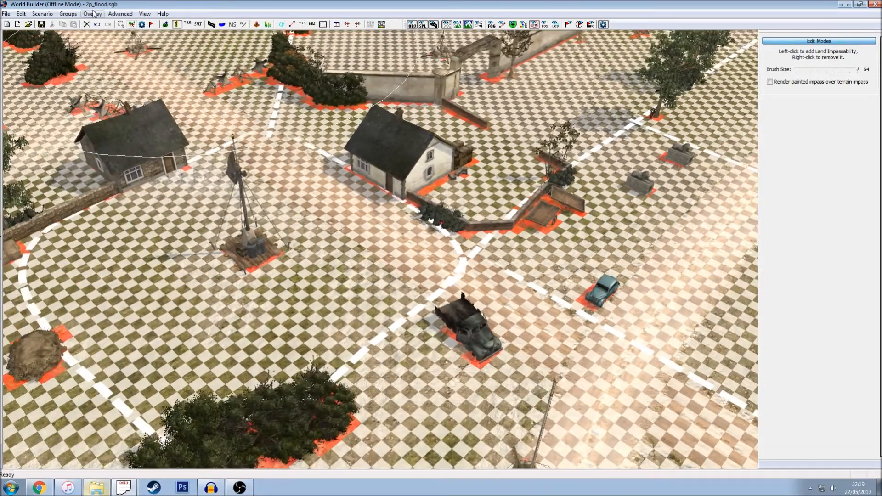
Step: Turn off the overlay display and reduce the impassability brush size to 6
{"action": "left_click", "coordinate": [92, 14]}
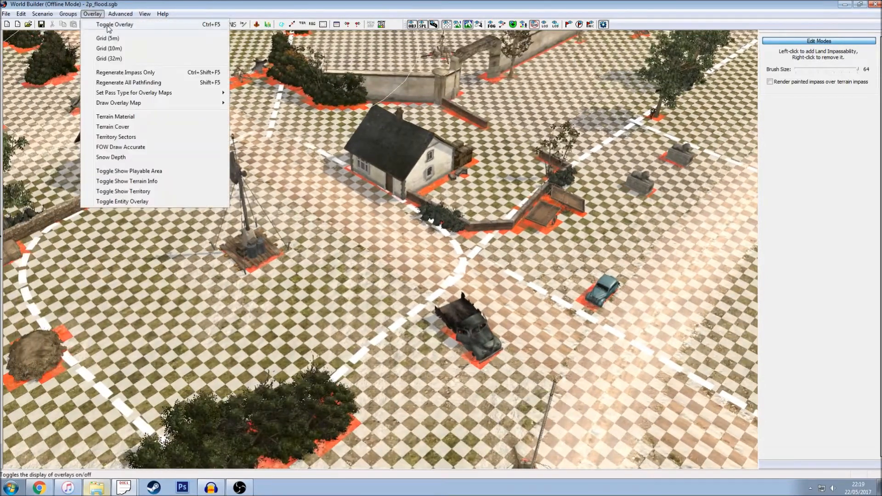
{"action": "left_click", "coordinate": [105, 25]}
{"action": "scroll", "coordinate": [403, 65], "scroll_direction": "down", "scroll_amount": 3}
{"action": "left_click_drag", "start_coordinate": [857, 69], "coordinate": [802, 70]}
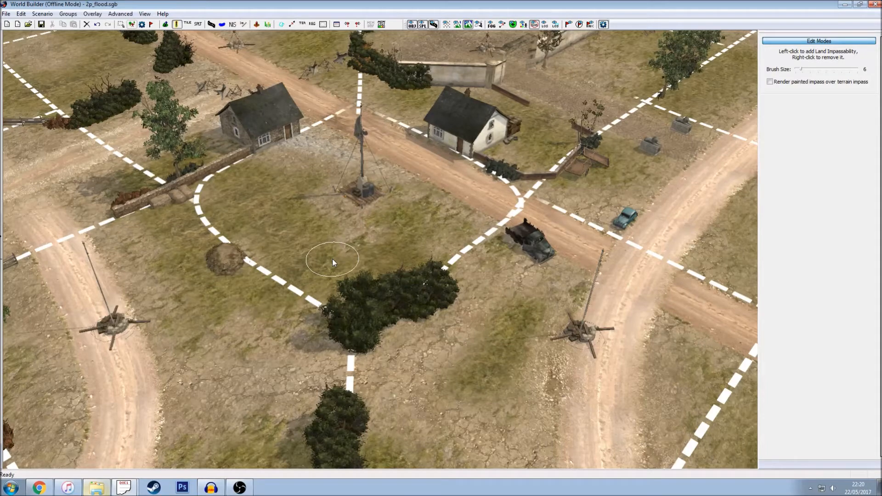
{"action": "scroll", "coordinate": [333, 263], "scroll_direction": "up", "scroll_amount": 5}
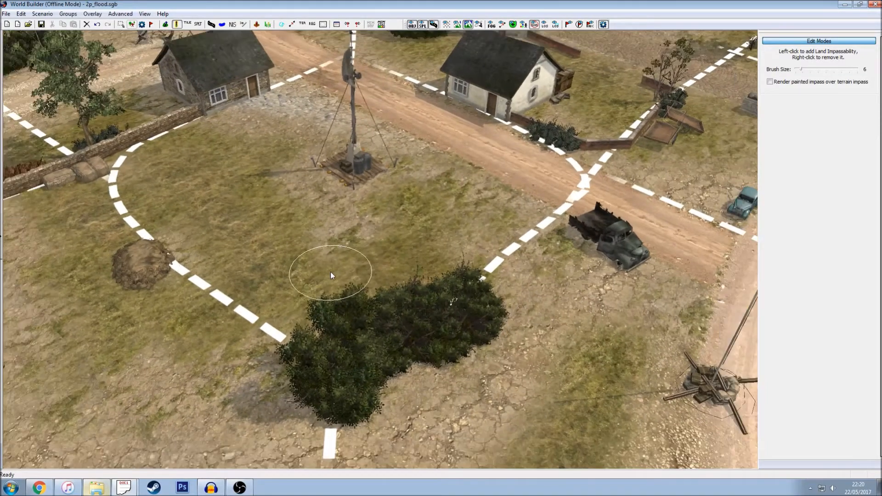
{"action": "scroll", "coordinate": [331, 275], "scroll_direction": "up", "scroll_amount": 2}
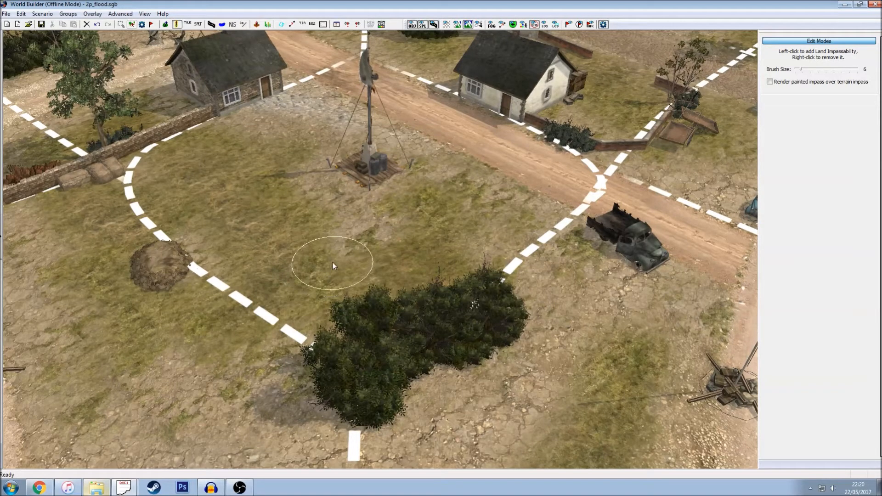
{"action": "scroll", "coordinate": [333, 262], "scroll_direction": "up", "scroll_amount": 1}
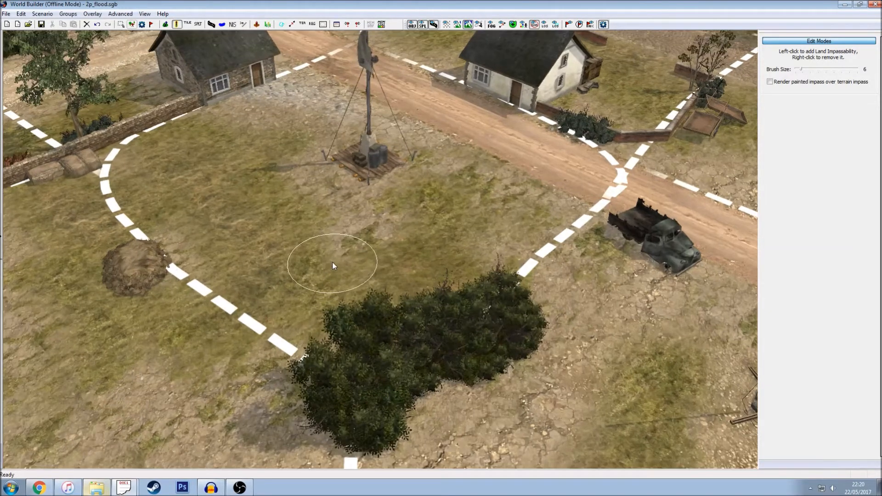
{"action": "scroll", "coordinate": [332, 262], "scroll_direction": "down", "scroll_amount": 1}
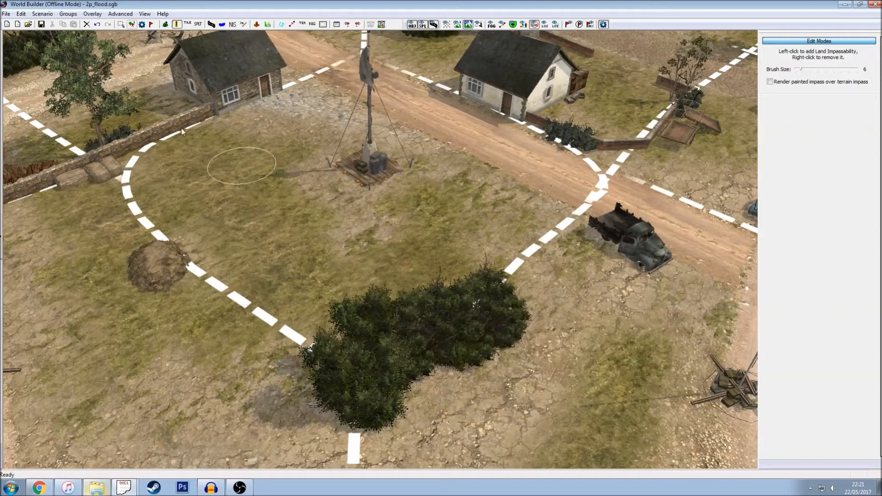
{"action": "left_click", "coordinate": [6, 13]}
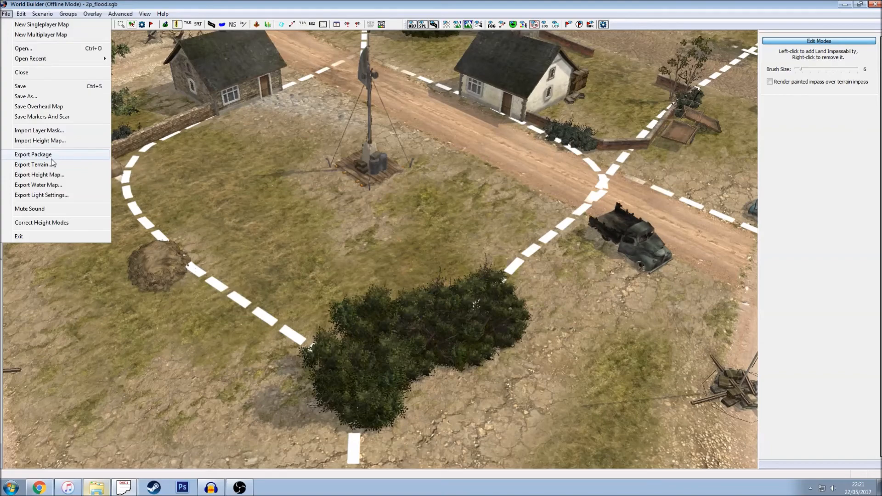
{"action": "left_click", "coordinate": [385, 2]}
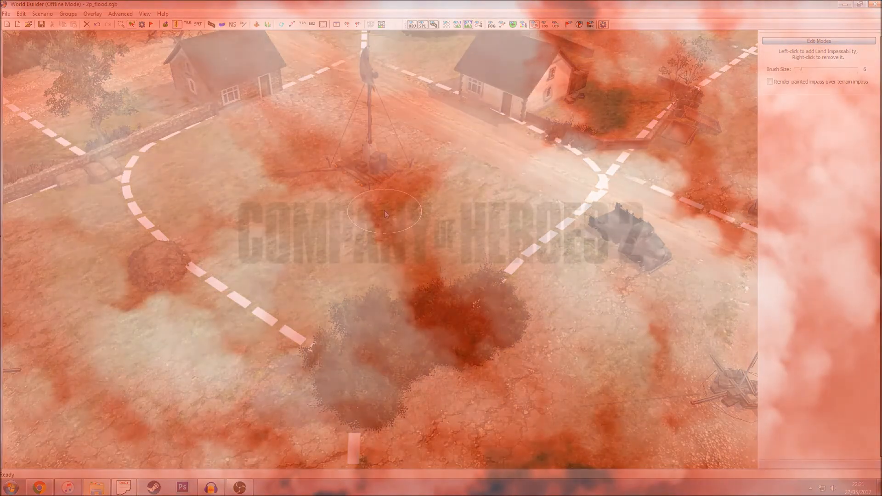